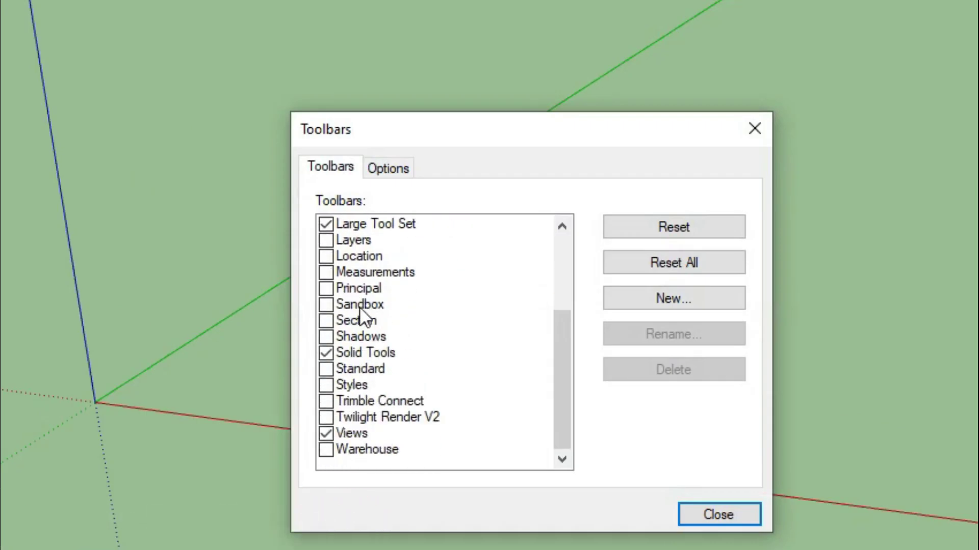
# - Turn on the Sandbox toolbar in the toolbar list, reposition it over the model area, and dismiss it
pyautogui.click(362, 306)
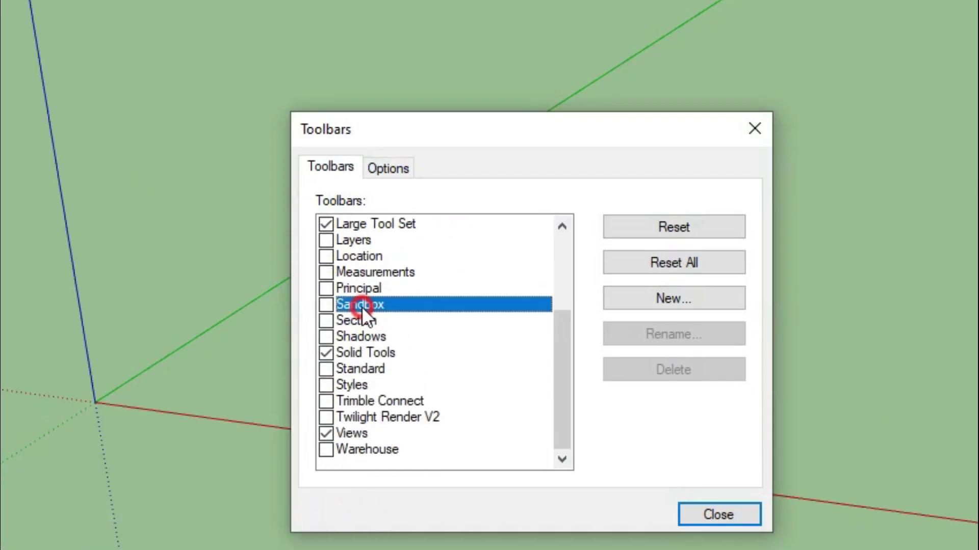
pyautogui.click(328, 305)
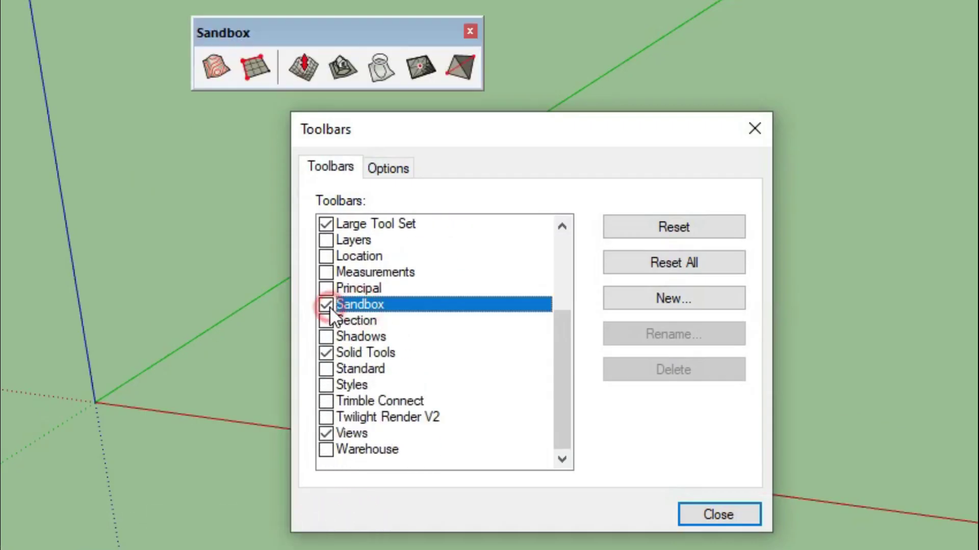
pyautogui.click(727, 512)
pyautogui.moveTo(385, 108); pyautogui.dragTo(410, 135)
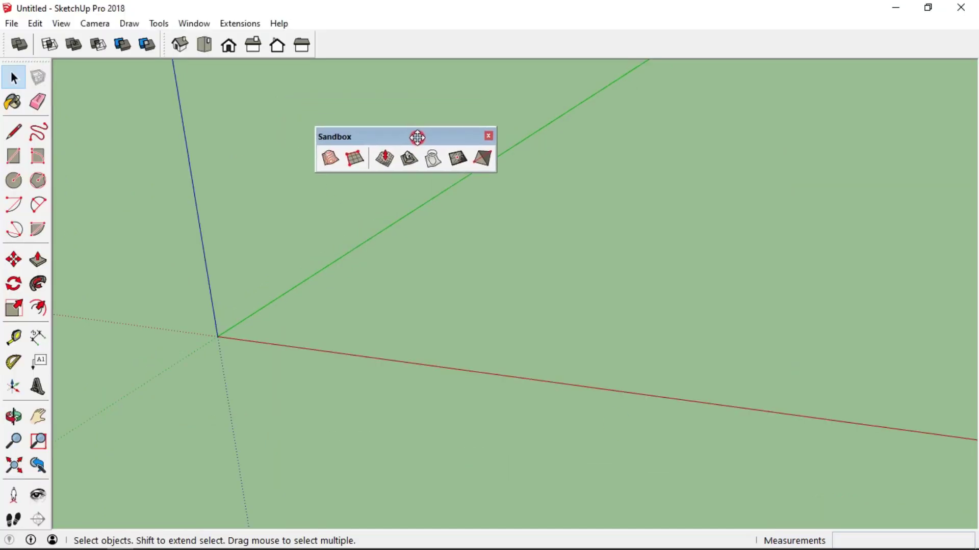
pyautogui.click(482, 135)
# - Bring up the Sandbox toolbar directly from the toolbar area's quick list and reposition it over the drawing area
pyautogui.rightClick(383, 43)
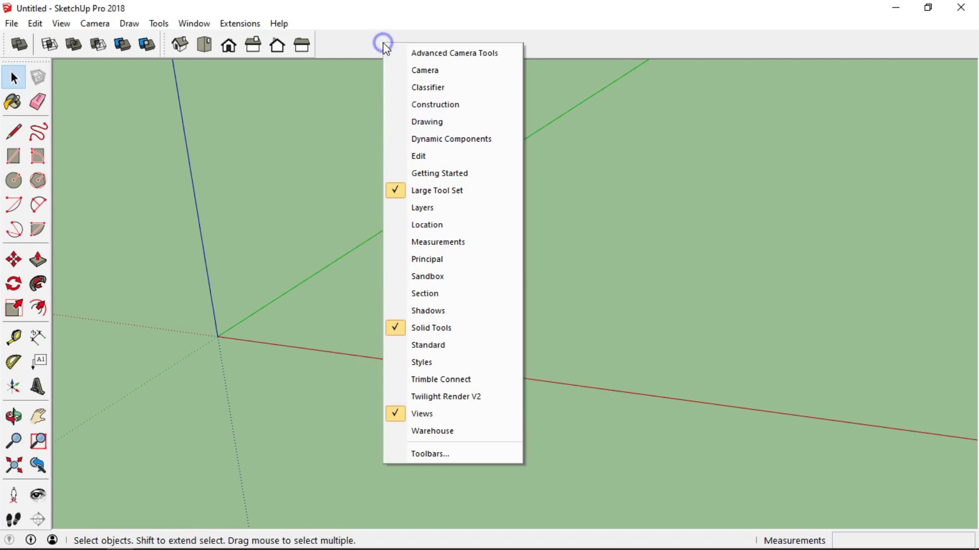
pyautogui.click(443, 279)
pyautogui.moveTo(389, 136); pyautogui.dragTo(354, 152)
pyautogui.click(432, 105)
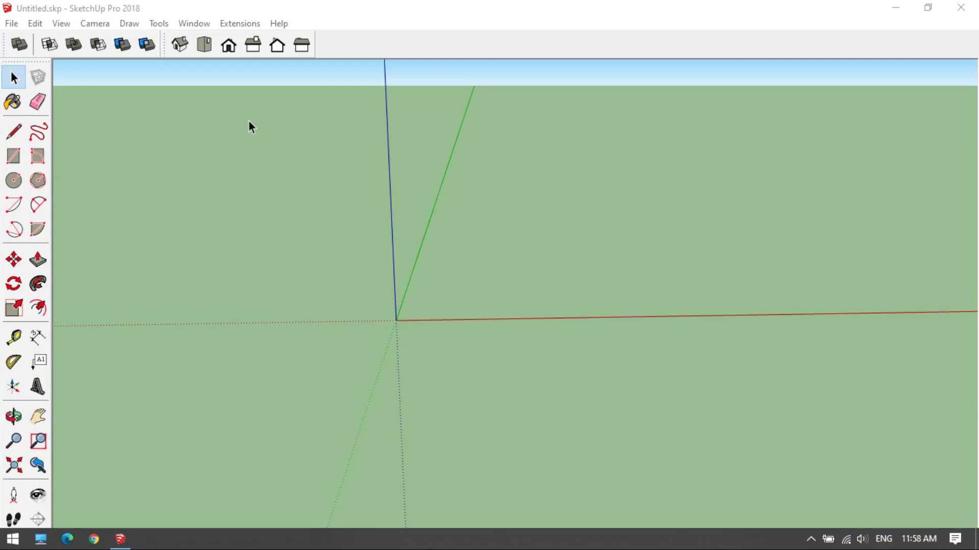
# - Open the Extension Warehouse and search for "sandbox tools"
pyautogui.click(194, 24)
pyautogui.click(321, 254)
pyautogui.click(321, 62)
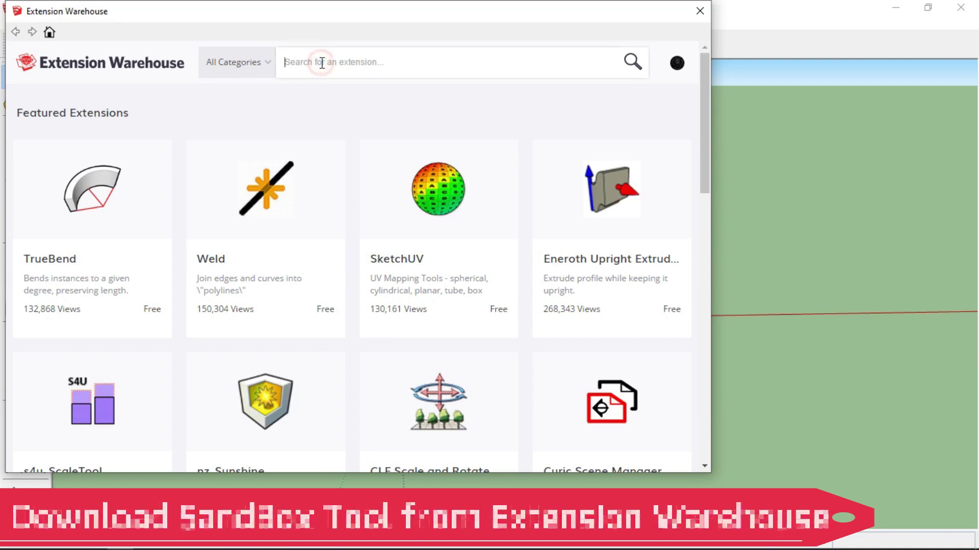
pyautogui.write('sandbox')
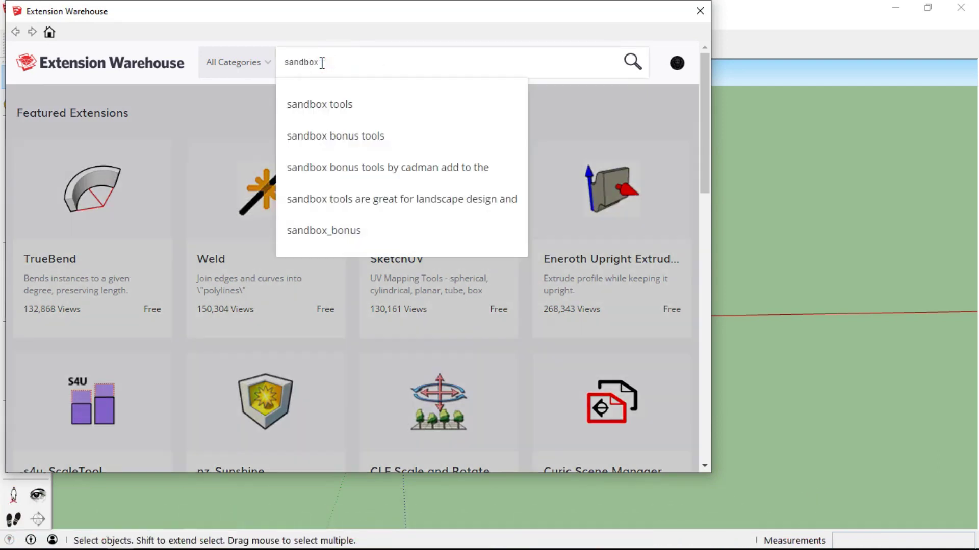
pyautogui.click(338, 106)
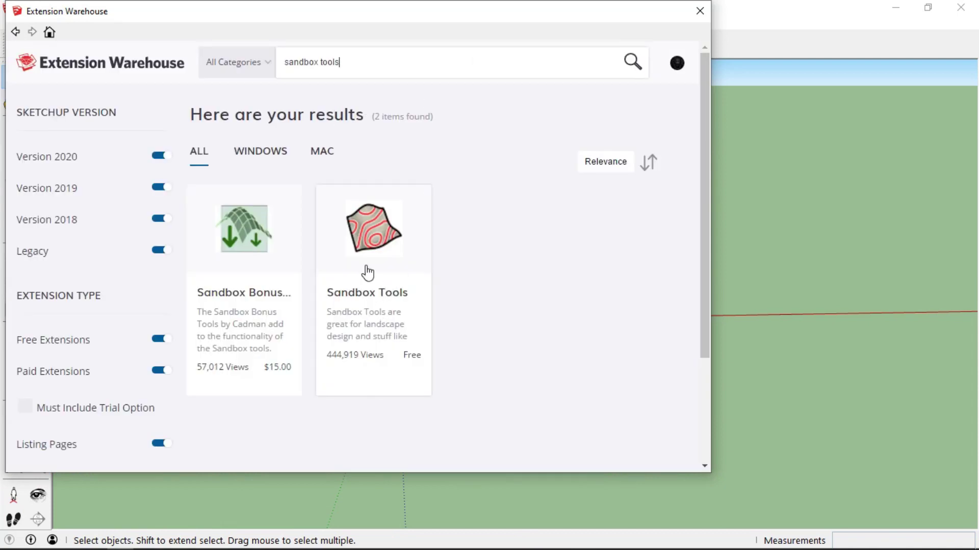
# - Install the free Sandbox Tools extension by the SketchUp Team, granting it file system access, and close the Extension Warehouse
pyautogui.click(379, 241)
pyautogui.scroll(-5, 277, 240)
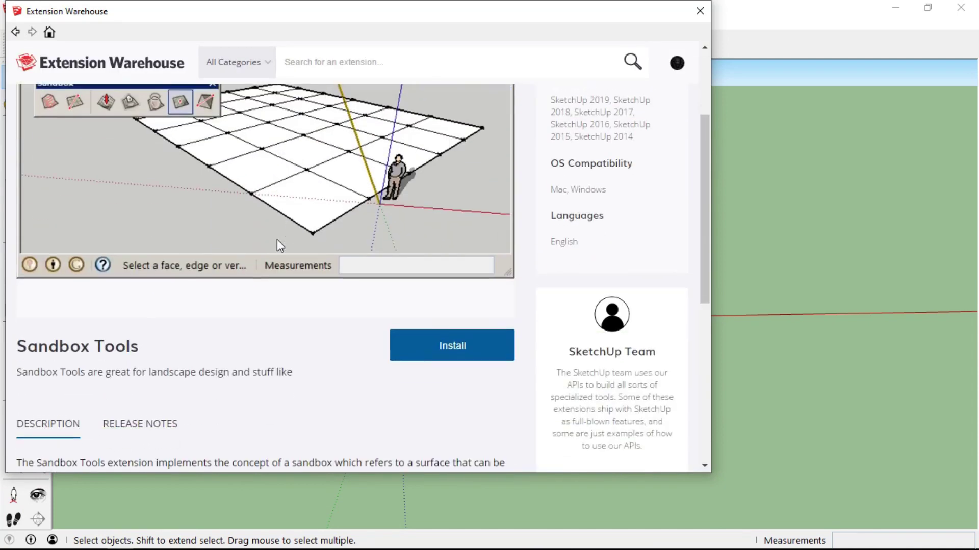
pyautogui.click(463, 344)
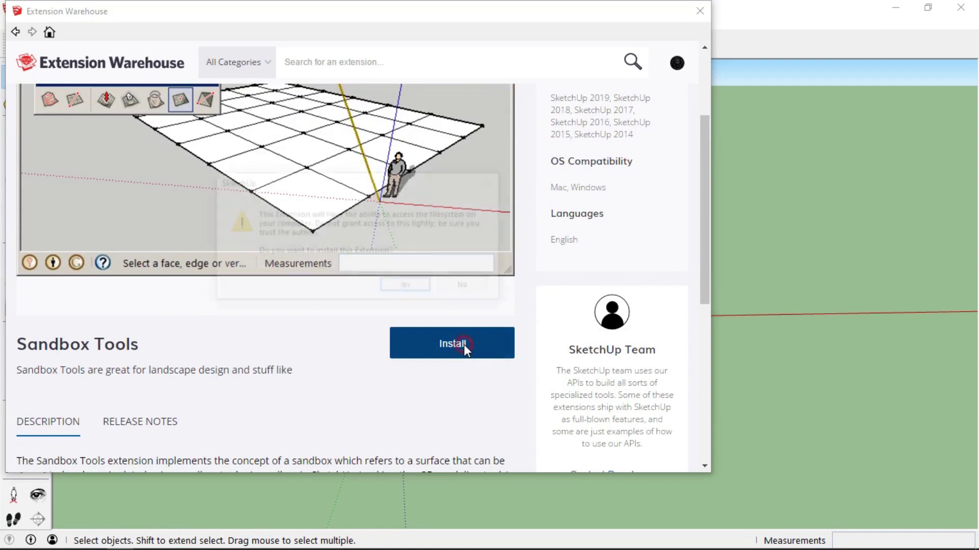
pyautogui.click(407, 288)
pyautogui.scroll(-3, 435, 303)
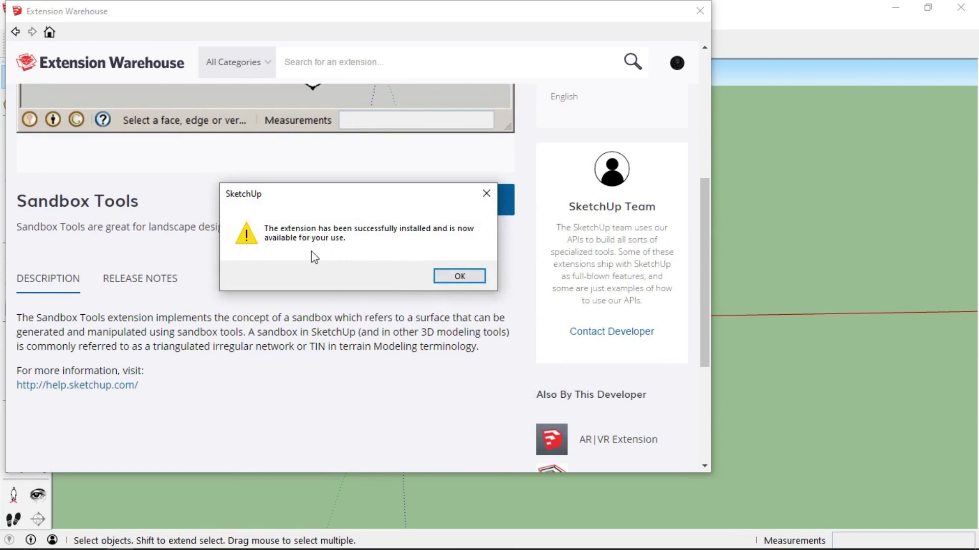
pyautogui.click(458, 277)
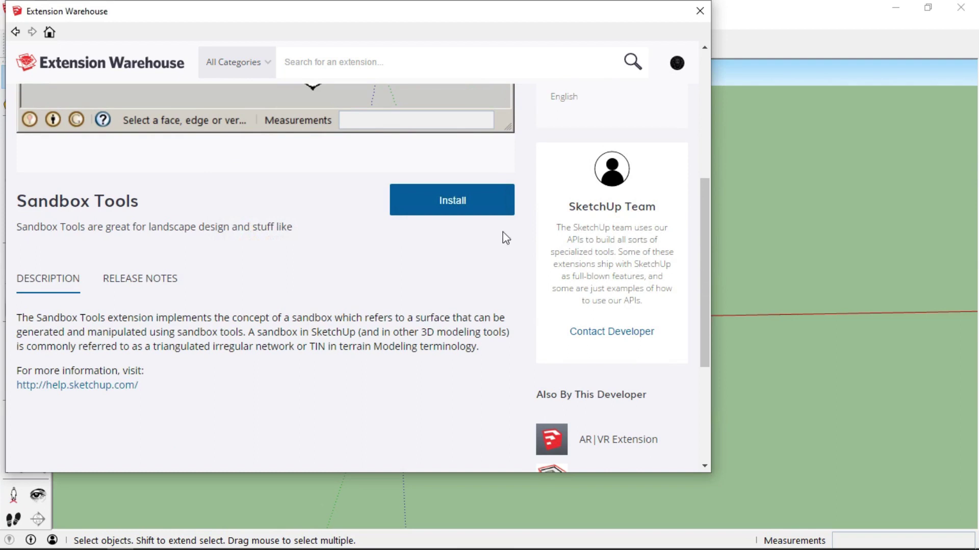
pyautogui.click(697, 14)
# - Show the Sandbox toolbar and dock it beside the Views toolbar
pyautogui.rightClick(395, 40)
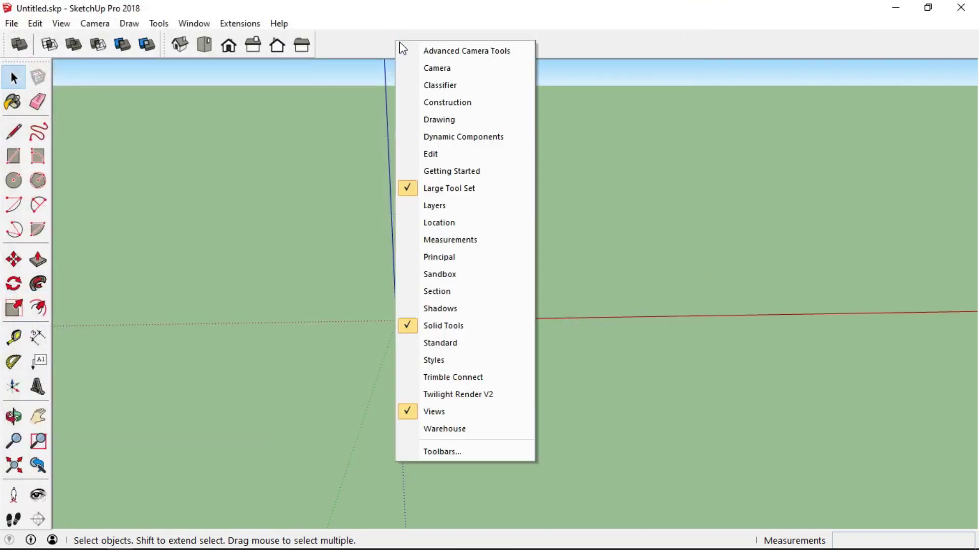
pyautogui.click(459, 276)
pyautogui.moveTo(336, 113); pyautogui.dragTo(372, 43)
# - Draw two separate 2 Point Arcs on the ground near the origin, a small one and a wider one in front of it
pyautogui.scroll(-4, 230, 135)
pyautogui.moveTo(378, 188); pyautogui.dragTo(351, 239, button='middle')
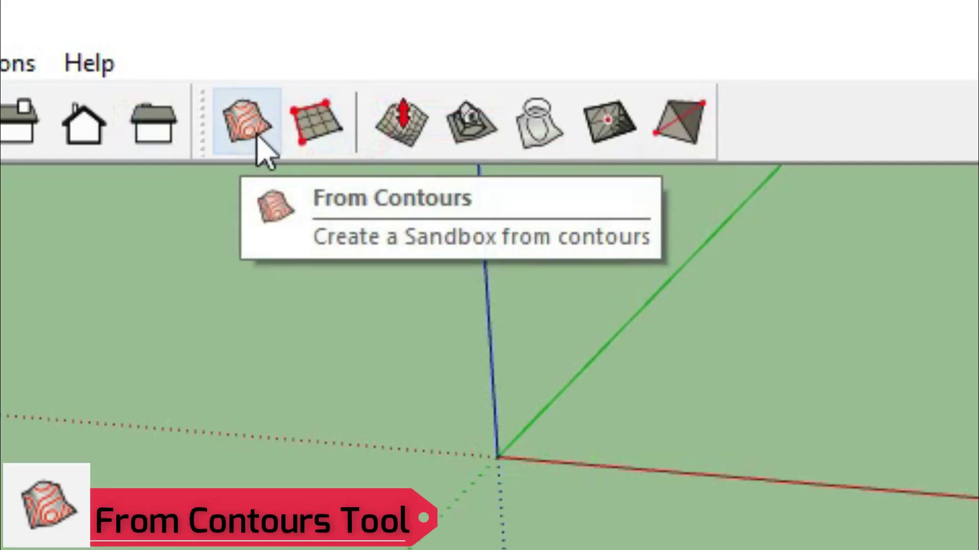
pyautogui.moveTo(495, 541); pyautogui.dragTo(244, 478, button='middle')
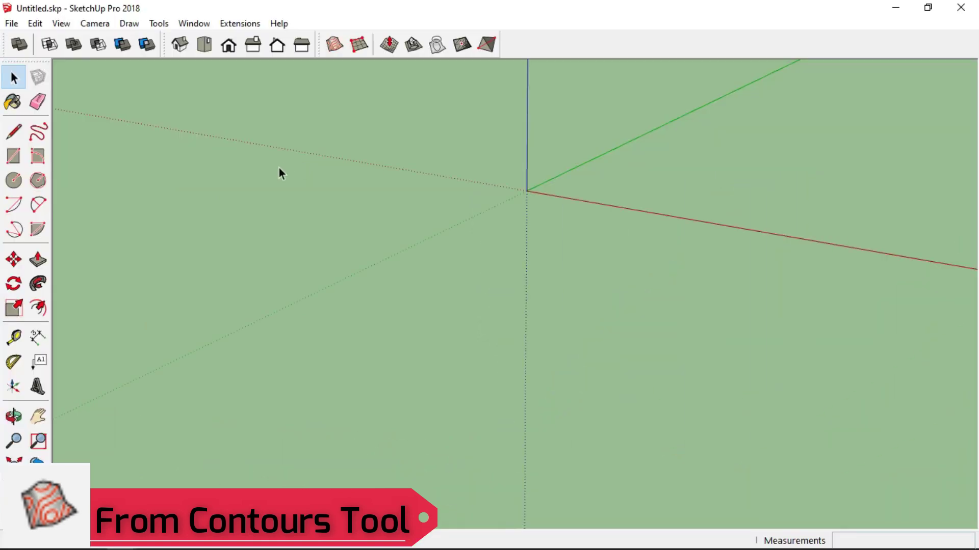
pyautogui.click(38, 204)
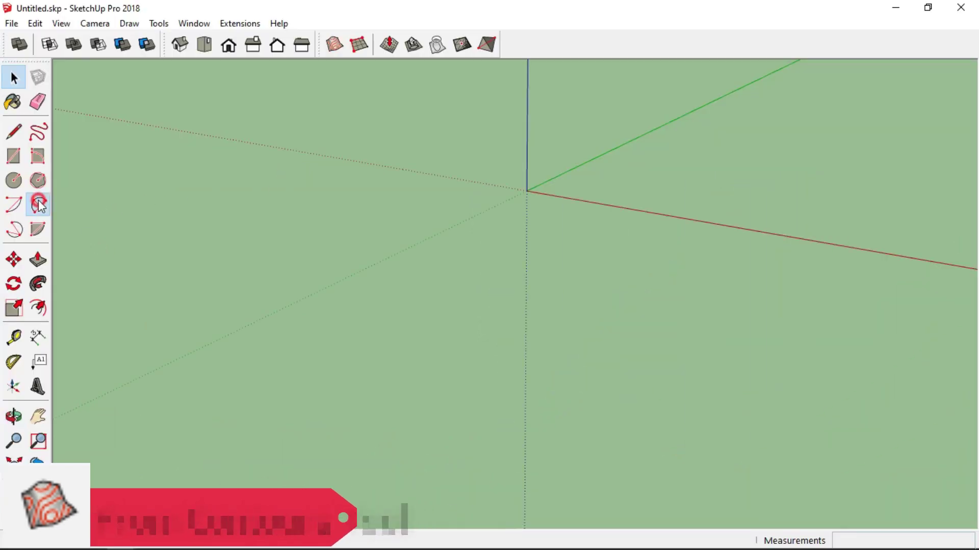
pyautogui.moveTo(661, 186); pyautogui.dragTo(450, 233, button='middle')
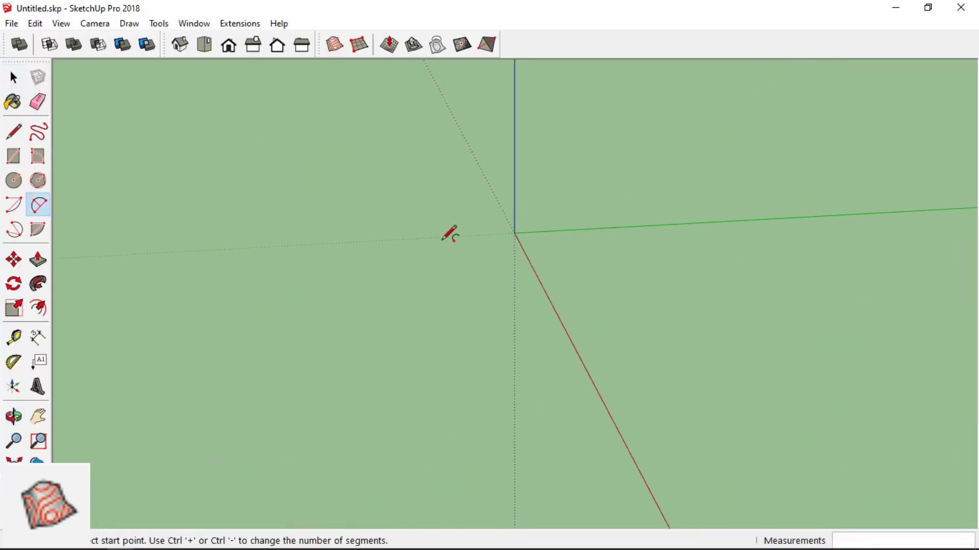
pyautogui.click(410, 260)
pyautogui.click(495, 254)
pyautogui.click(453, 229)
pyautogui.click(371, 306)
pyautogui.click(590, 290)
pyautogui.click(505, 264)
# - Draw a third, S-shaped contour in front of the other two from two connected arcs bending in opposite directions
pyautogui.click(380, 356)
pyautogui.click(515, 345)
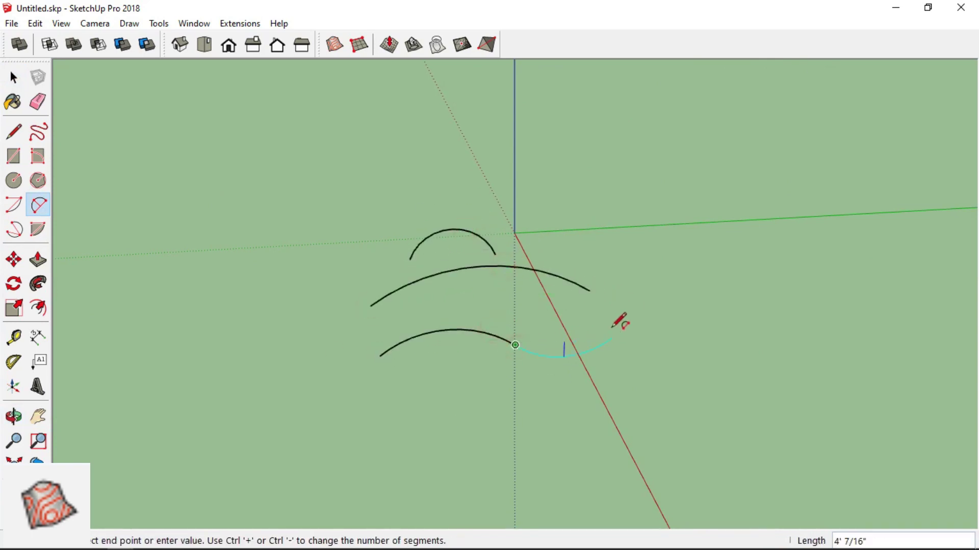
pyautogui.click(581, 370)
pyautogui.moveTo(581, 370)
pyautogui.mouseDown(button='middle')
pyautogui.moveTo(721, 257)
pyautogui.moveTo(673, 332)
pyautogui.mouseUp(button='middle')
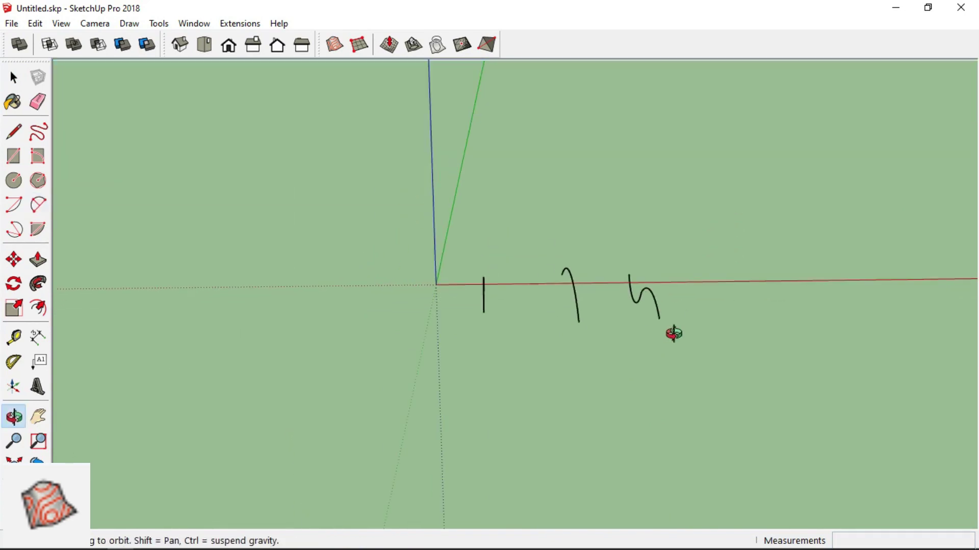
# - Select all three contour curves and generate a terrain surface from them with From Contours
pyautogui.click(13, 78)
pyautogui.moveTo(396, 185); pyautogui.dragTo(720, 362)
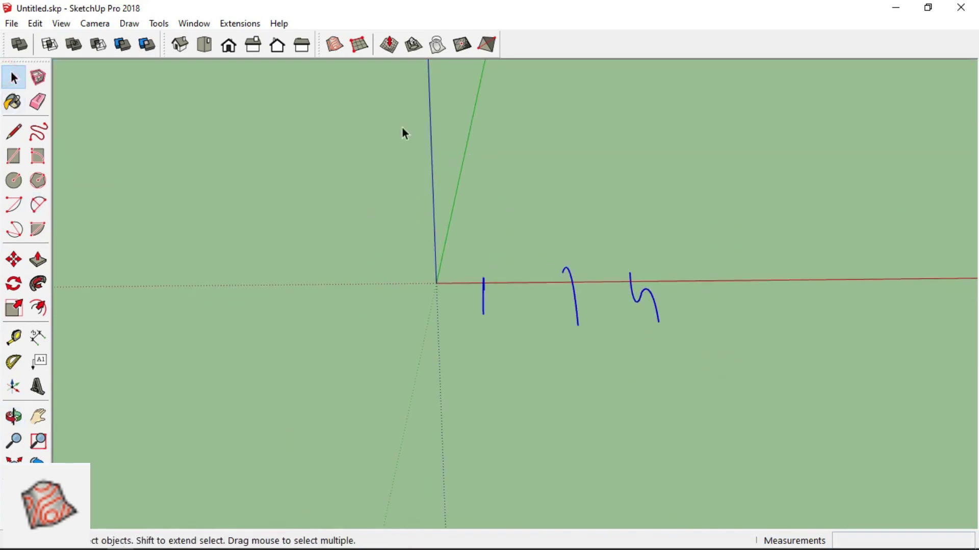
pyautogui.click(334, 45)
pyautogui.moveTo(591, 257); pyautogui.dragTo(448, 164, button='middle')
# - Delete the contour terrain together with its source curves to clear the model
pyautogui.moveTo(402, 153); pyautogui.dragTo(763, 448)
pyautogui.press('Delete')
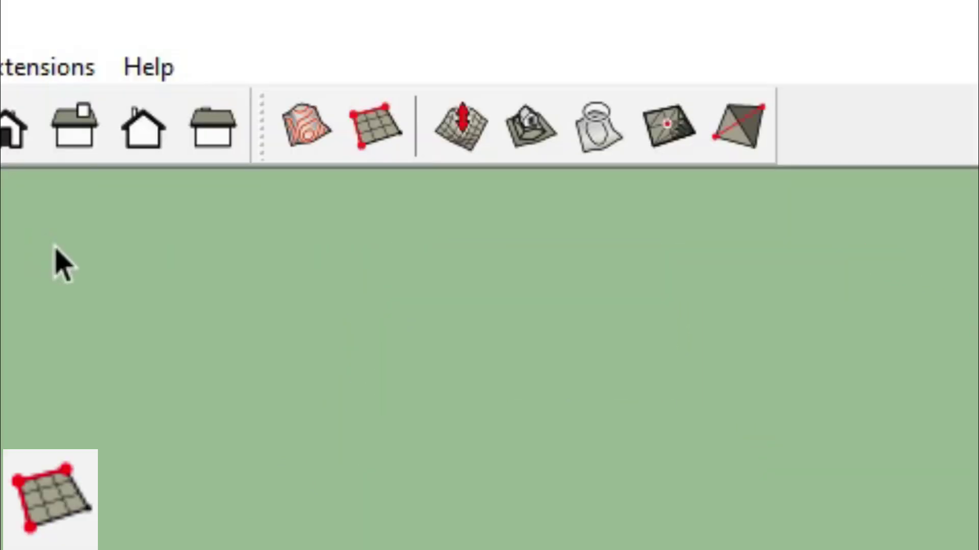
# - Create a flat rectangular terrain grid with From Scratch, starting at the origin with its first side along the red axis
pyautogui.click(371, 135)
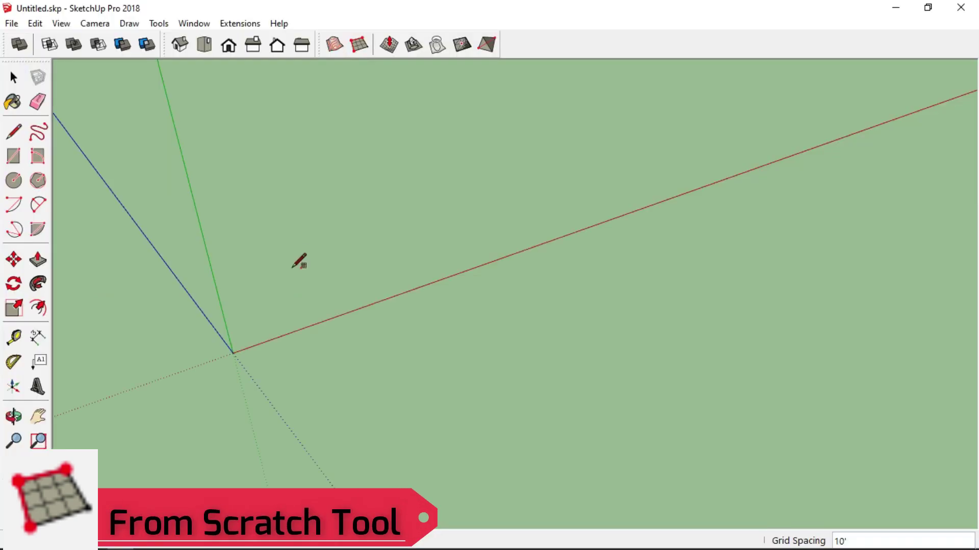
pyautogui.click(233, 353)
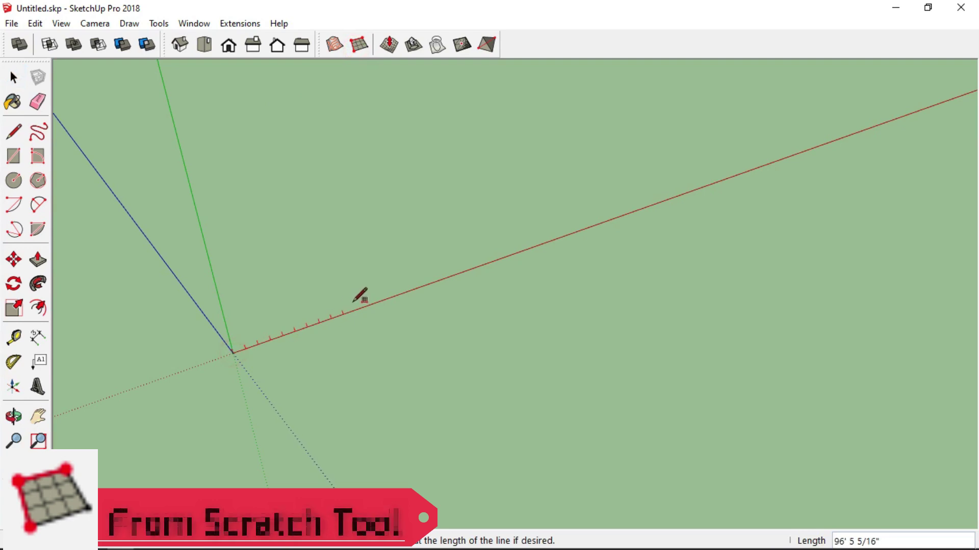
pyautogui.click(476, 267)
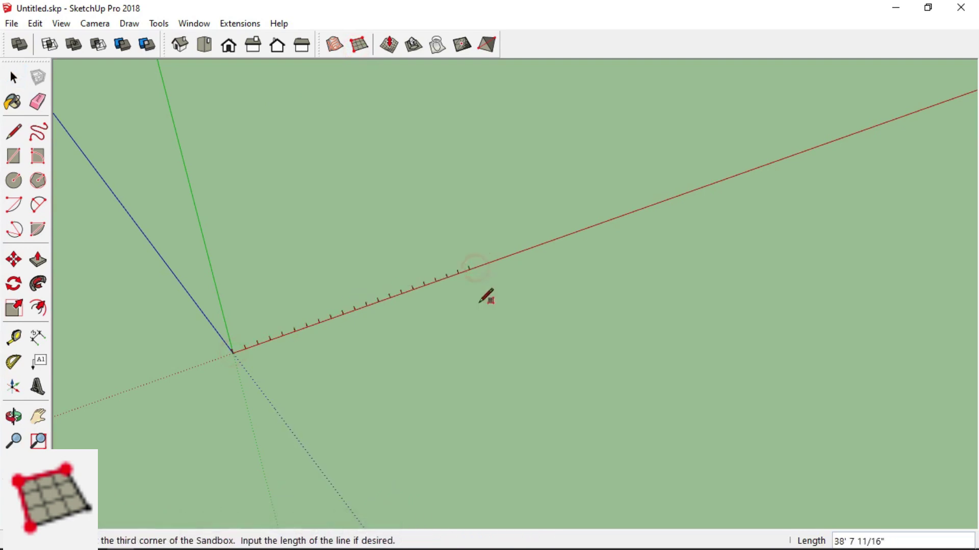
pyautogui.moveTo(527, 341); pyautogui.dragTo(701, 100, button='middle')
pyautogui.moveTo(365, 408)
pyautogui.keyDown('shift'); pyautogui.mouseDown(button='middle')
pyautogui.moveTo(568, 165)
pyautogui.moveTo(511, 241)
pyautogui.mouseUp(button='middle'); pyautogui.keyUp('shift')
pyautogui.click(617, 305)
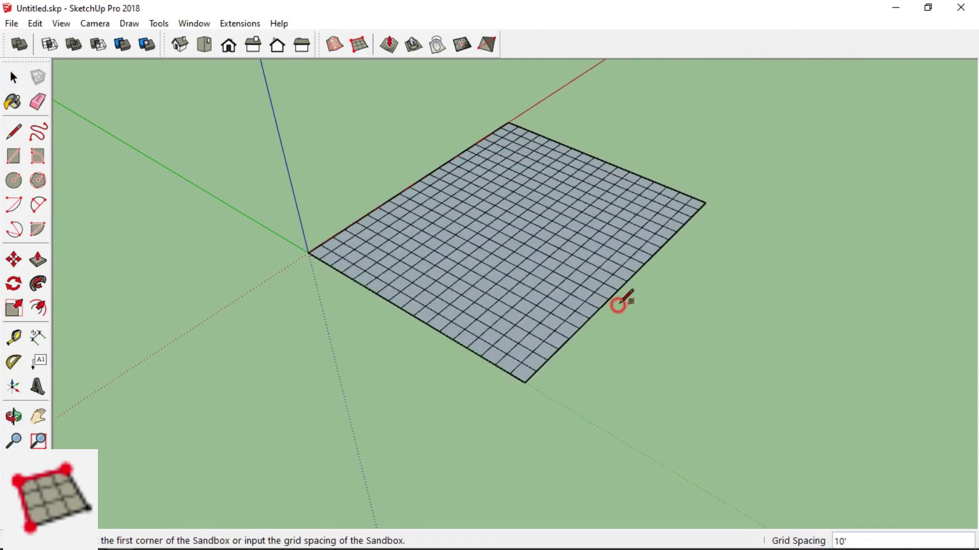
# - Open the terrain grid's group for editing and select a single cell near the middle
pyautogui.moveTo(609, 305)
pyautogui.mouseDown(button='middle')
pyautogui.moveTo(683, 252)
pyautogui.moveTo(385, 299)
pyautogui.moveTo(372, 439)
pyautogui.moveTo(462, 375)
pyautogui.moveTo(364, 435)
pyautogui.moveTo(461, 393)
pyautogui.mouseUp(button='middle')
pyautogui.scroll(-2, 538, 275)
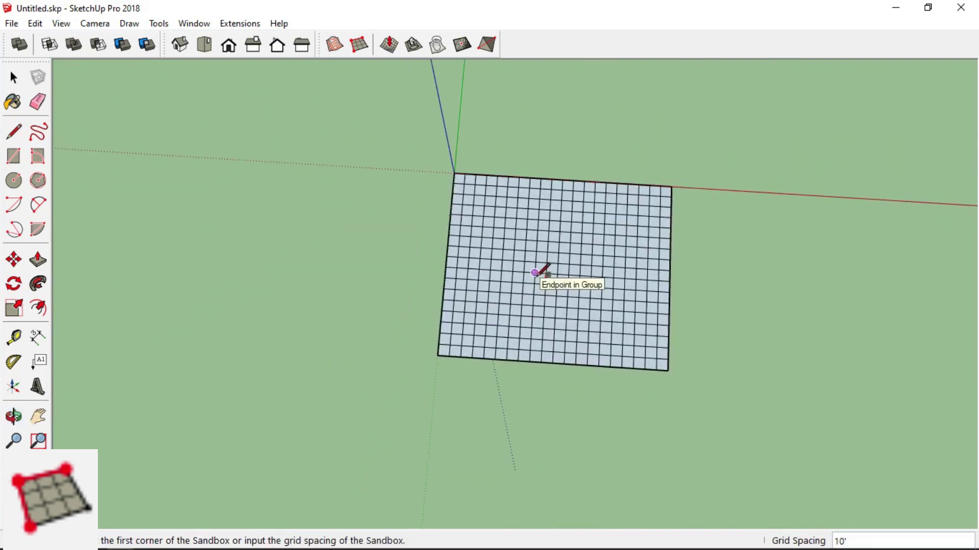
pyautogui.scroll(3, 551, 277)
pyautogui.moveTo(576, 286); pyautogui.dragTo(456, 158, button='middle')
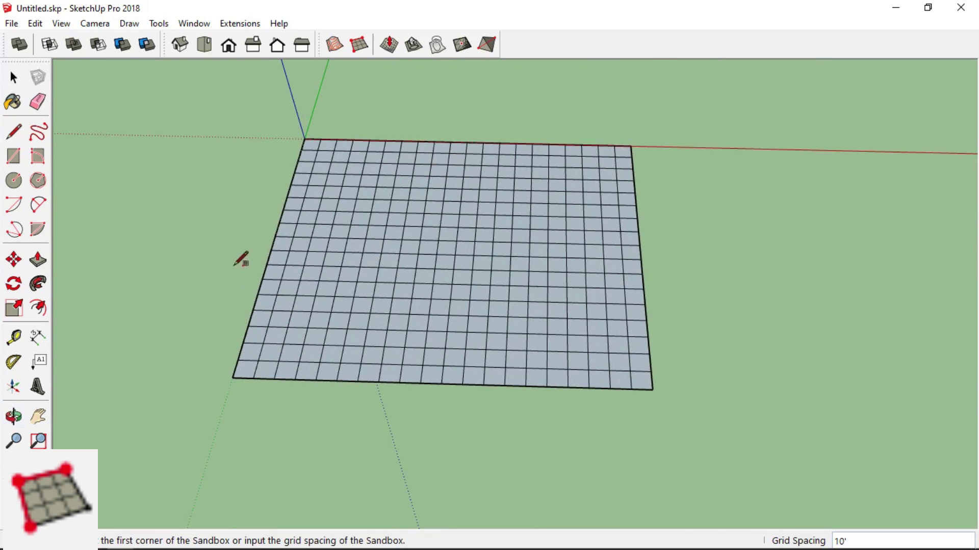
pyautogui.click(385, 58)
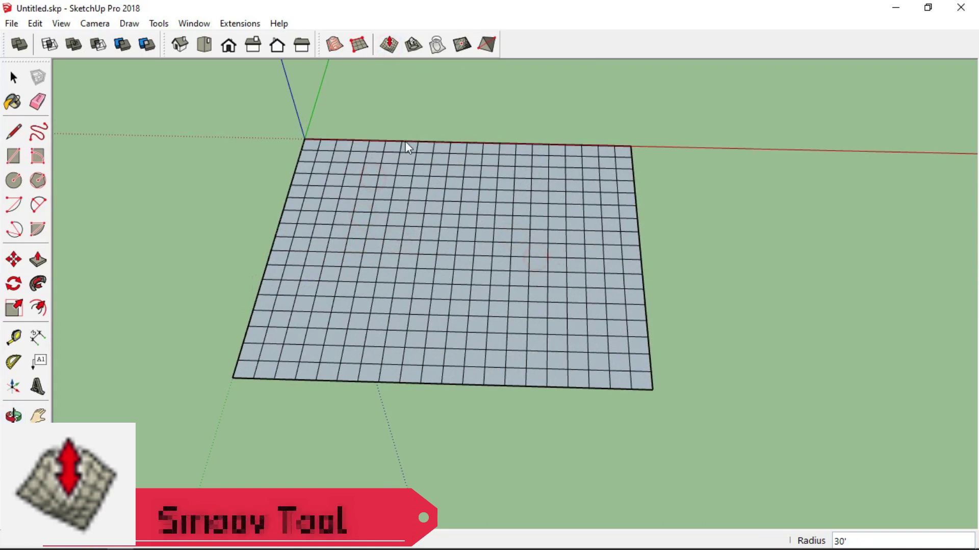
pyautogui.click(13, 77)
pyautogui.tripleClick(396, 255)
pyautogui.doubleClick(426, 252)
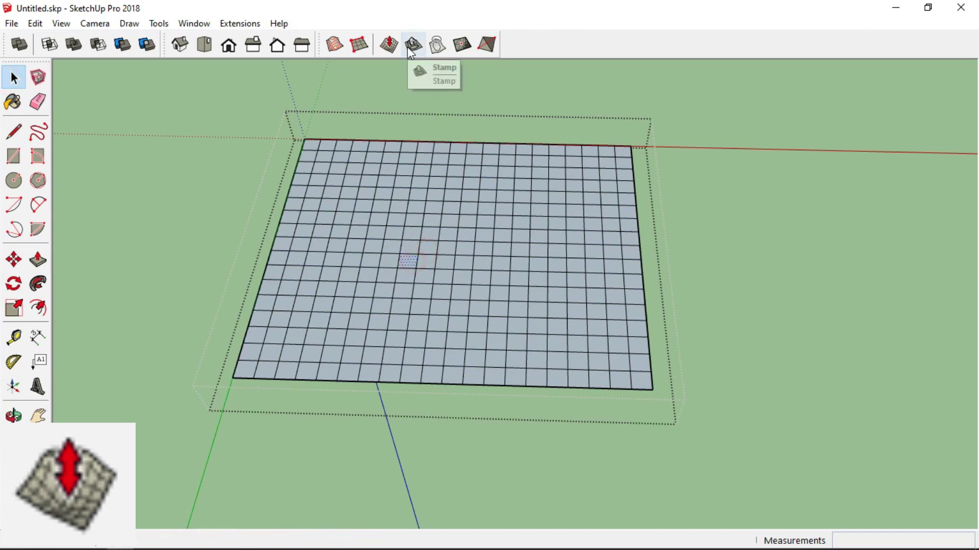
# - Raise a rounded hill at the selected cell using Smoove with a 30' radius, and leave the group
pyautogui.click(389, 45)
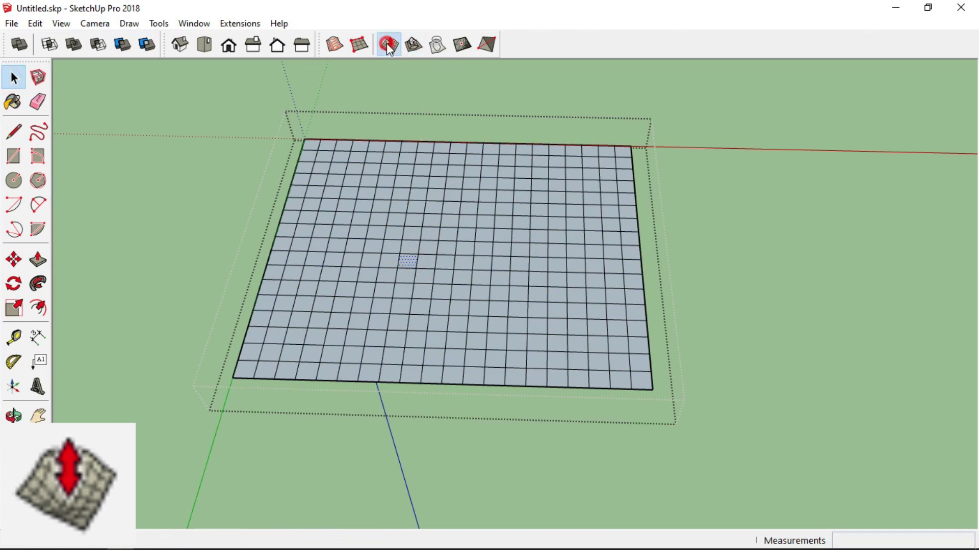
pyautogui.click(410, 259)
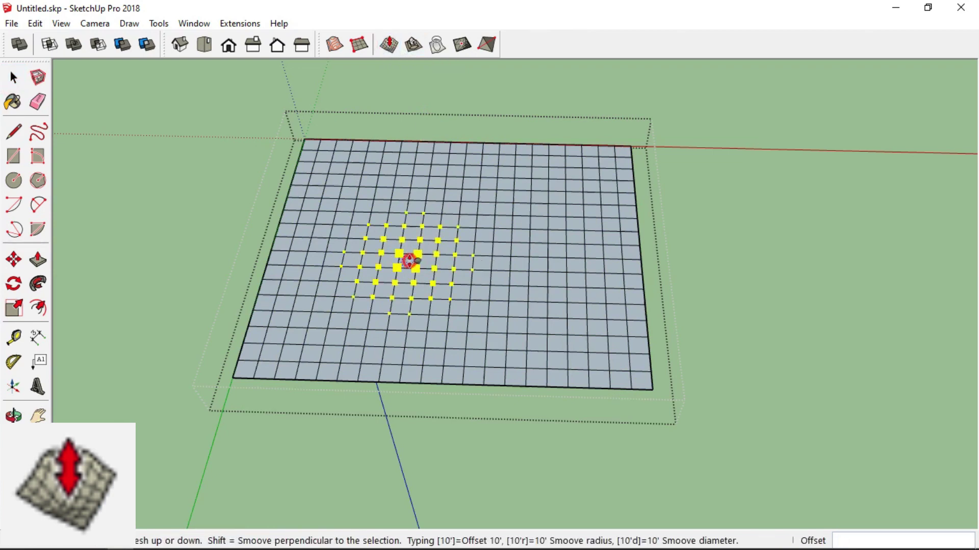
pyautogui.click(408, 226)
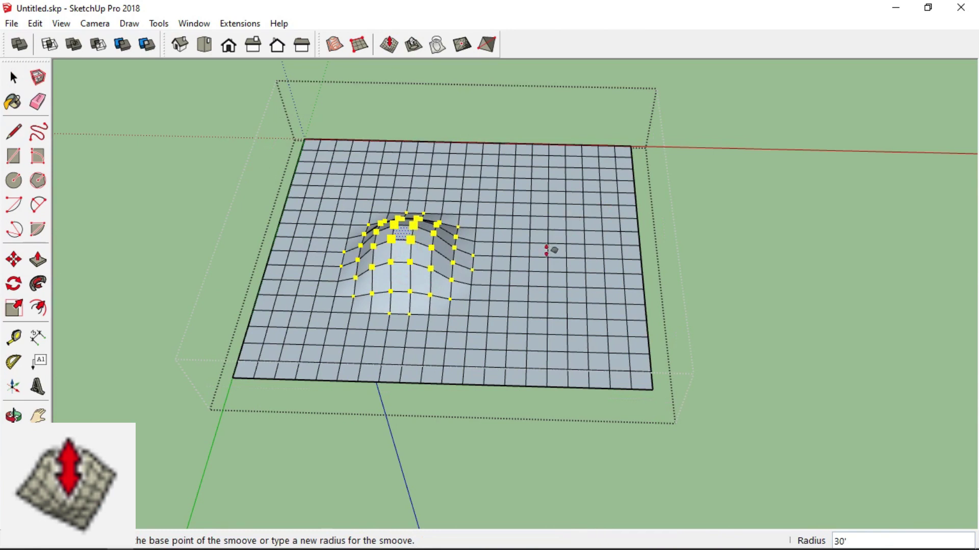
pyautogui.click(13, 77)
pyautogui.click(72, 157)
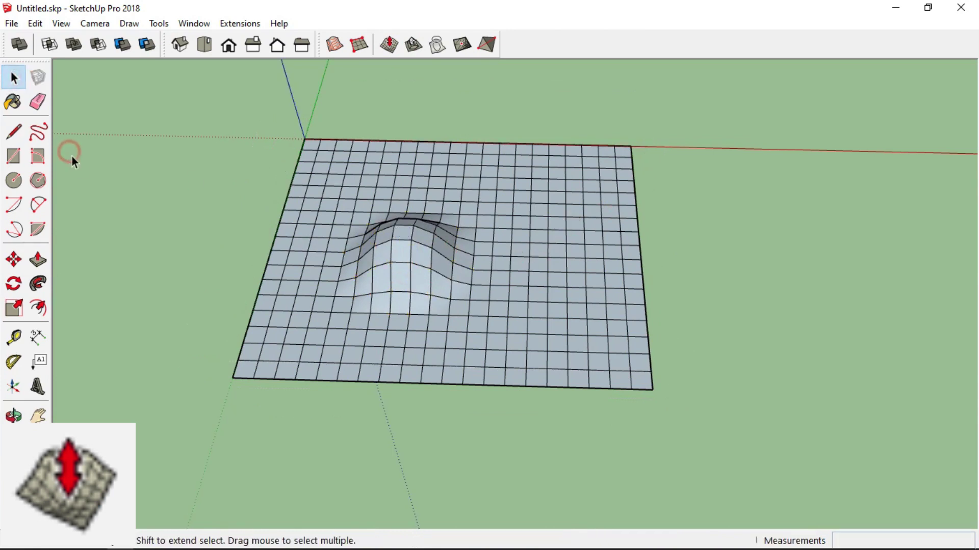
# - Reopen the terrain group and raise a second 30' radius hill with Smoove between the first hill and the far right corner
pyautogui.click(350, 241)
pyautogui.doubleClick(313, 237)
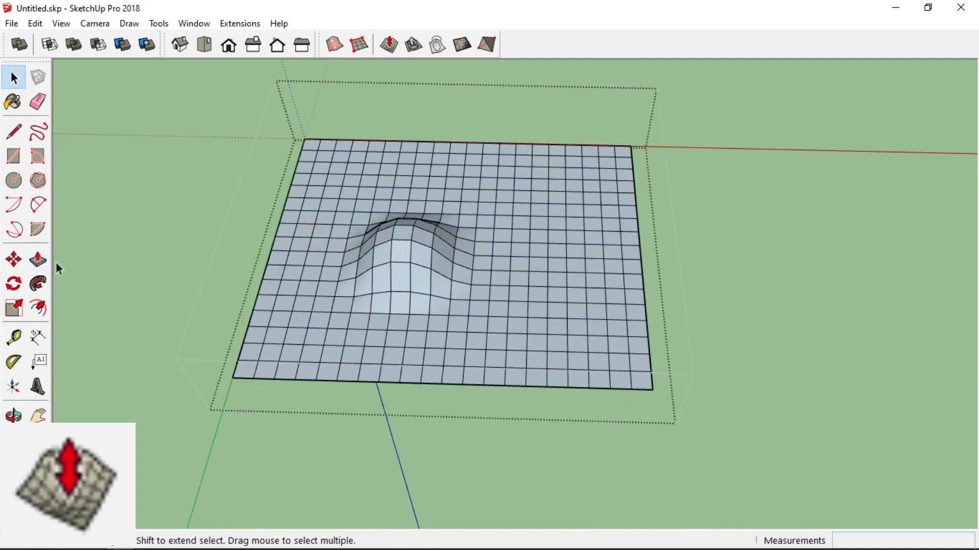
pyautogui.click(387, 44)
pyautogui.click(563, 236)
pyautogui.click(567, 196)
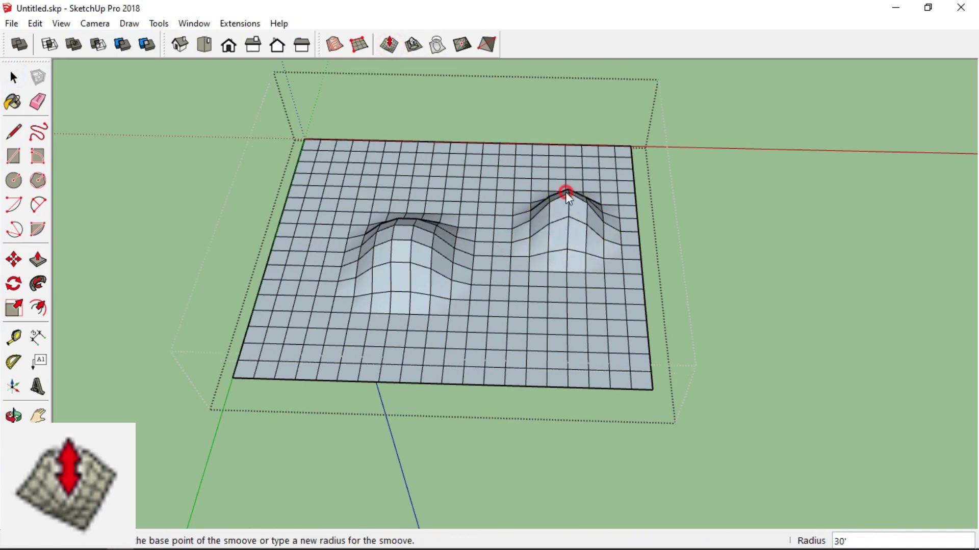
# - Sink a hollow between the two hills with Smoove, and raise the ground in front of the first hill using radius 500
pyautogui.click(503, 258)
pyautogui.click(490, 214)
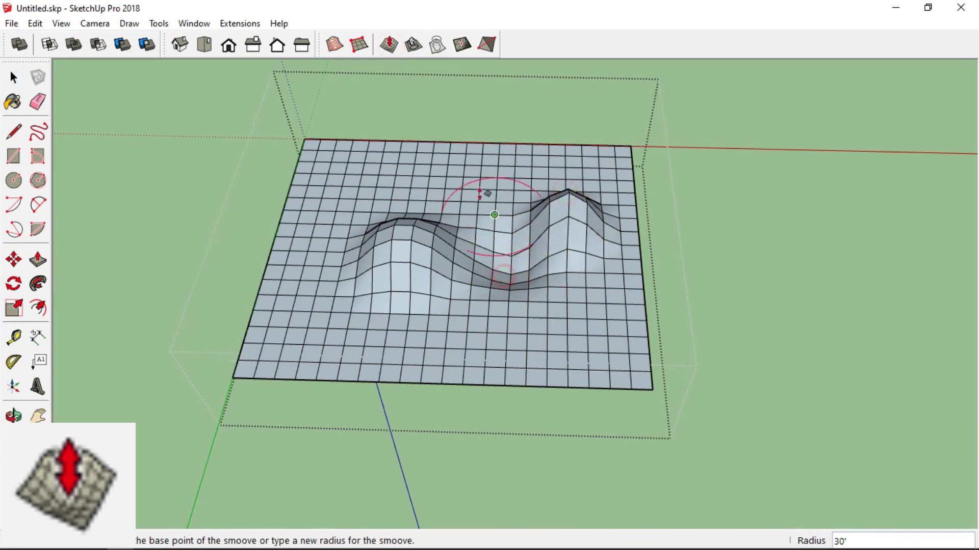
pyautogui.write('500')
pyautogui.press('Return')
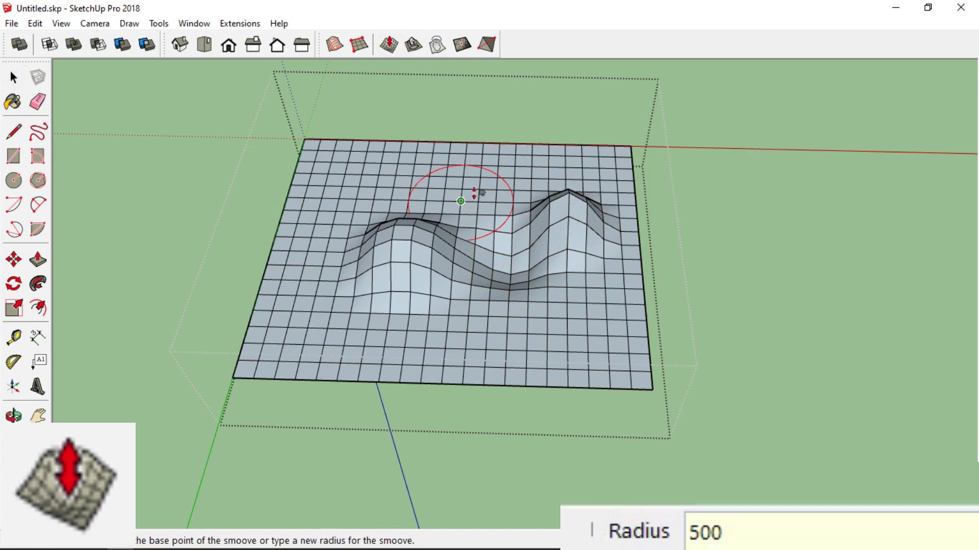
pyautogui.click(512, 323)
pyautogui.click(513, 320)
pyautogui.click(400, 312)
pyautogui.click(407, 289)
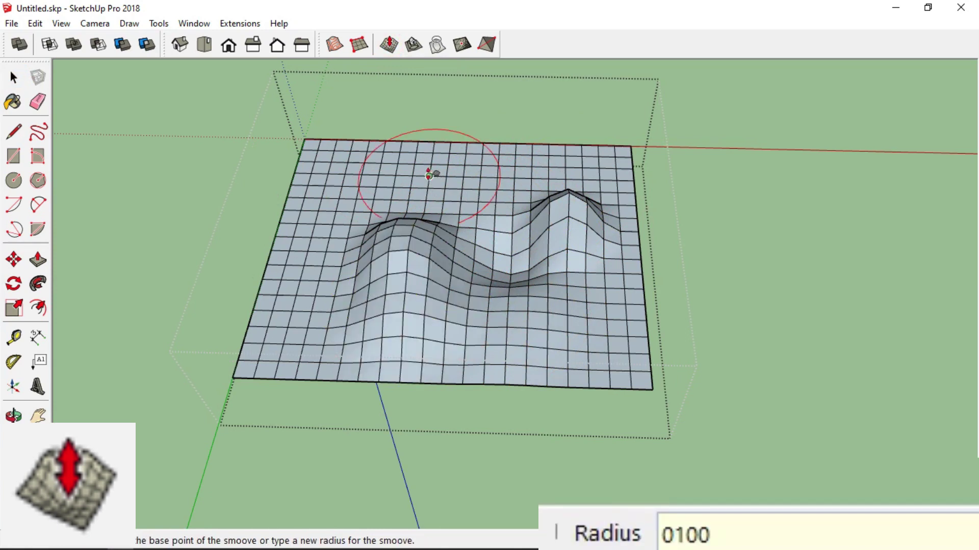
# - Set the Smoove radius to 100, raise small sharp peaks beside and on the first hill, and reshape a spot on the second hill's slope
pyautogui.press('Return')
pyautogui.click(317, 257)
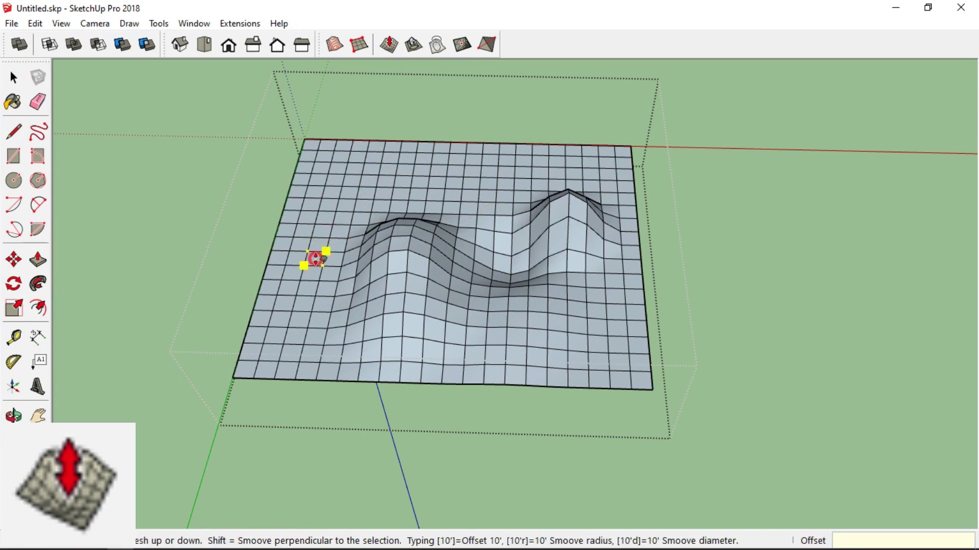
pyautogui.click(320, 244)
pyautogui.click(396, 238)
pyautogui.click(406, 222)
pyautogui.click(548, 226)
pyautogui.click(551, 238)
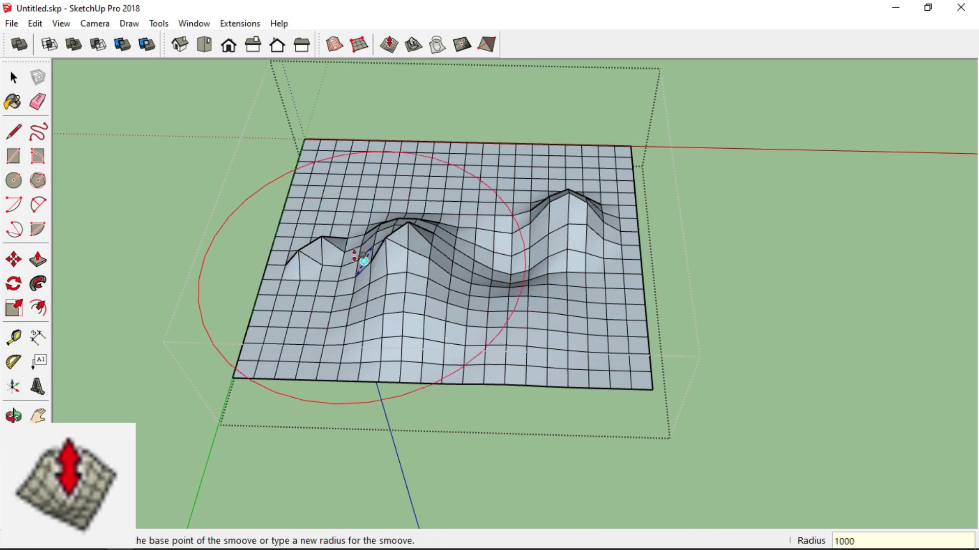
# - Form broad, gentle swells across the terrain using Smoove with a radius of 1000
pyautogui.click(366, 179)
pyautogui.click(377, 147)
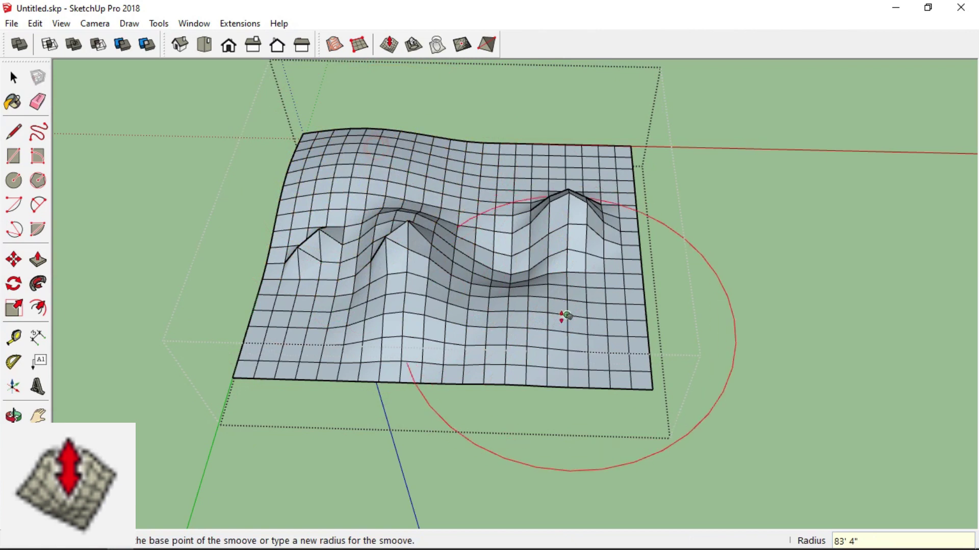
pyautogui.click(561, 340)
pyautogui.click(568, 228)
pyautogui.scroll(-3, 478, 269)
pyautogui.moveTo(478, 269); pyautogui.dragTo(238, 192, button='middle')
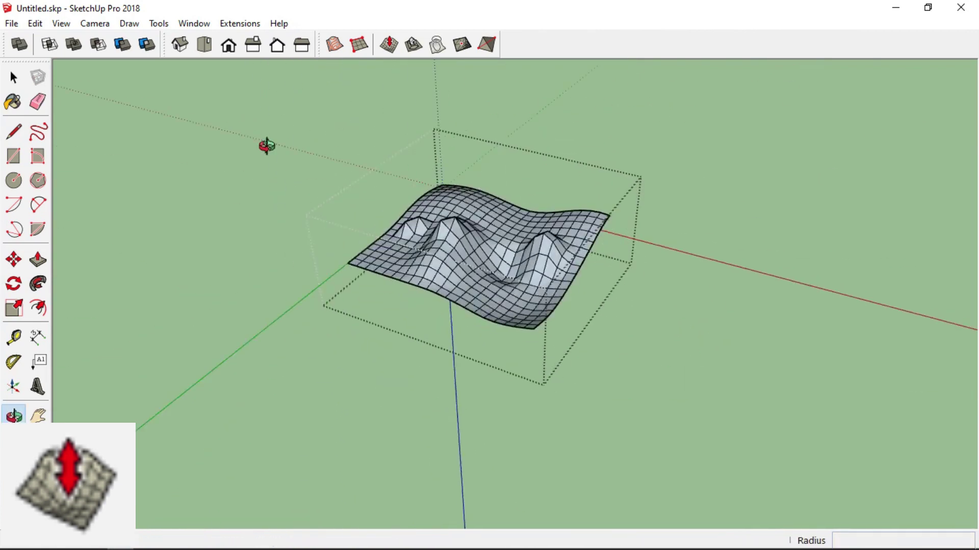
pyautogui.scroll(3, 459, 219)
pyautogui.click(415, 266)
pyautogui.click(416, 234)
pyautogui.moveTo(494, 275); pyautogui.dragTo(438, 256, button='middle')
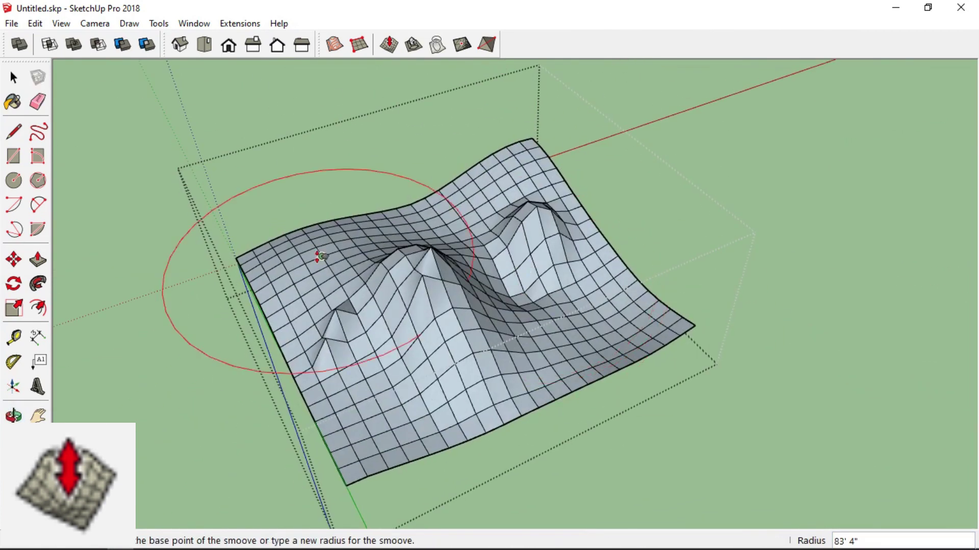
# - Raise another hill near the terrain's origin corner using Smoove with a radius of 500, and leave the terrain group
pyautogui.write('5')
pyautogui.press('Return')
pyautogui.press('Return')
pyautogui.click(304, 264)
pyautogui.click(305, 227)
pyautogui.moveTo(764, 311); pyautogui.dragTo(524, 256, button='middle')
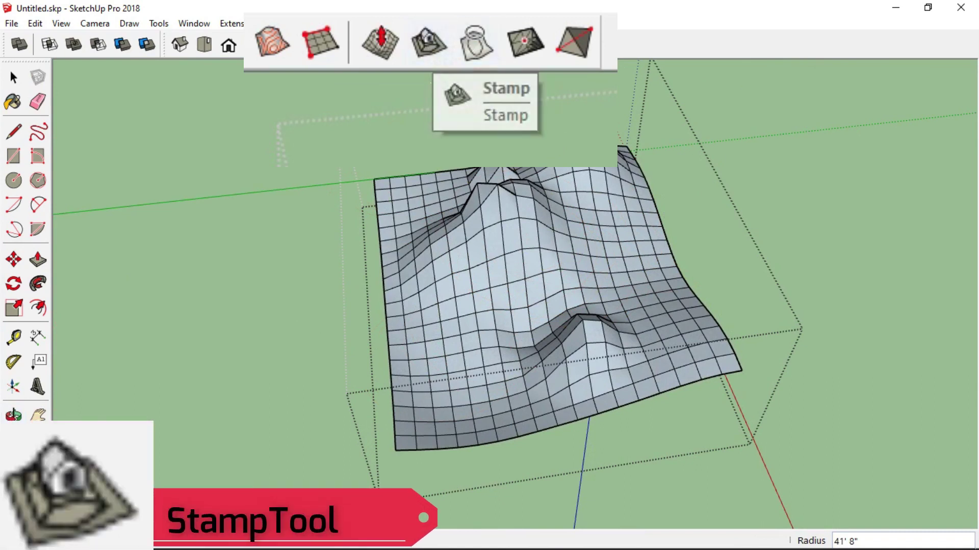
pyautogui.click(13, 77)
pyautogui.moveTo(166, 191); pyautogui.dragTo(402, 293, button='middle')
pyautogui.click(401, 293)
pyautogui.click(252, 244)
# - Draw a rectangle of about 86' 11" by 62' 10" on the ground beside the terrain
pyautogui.moveTo(260, 315)
pyautogui.mouseDown(button='middle')
pyautogui.moveTo(273, 229)
pyautogui.moveTo(278, 315)
pyautogui.mouseUp(button='middle')
pyautogui.click(14, 156)
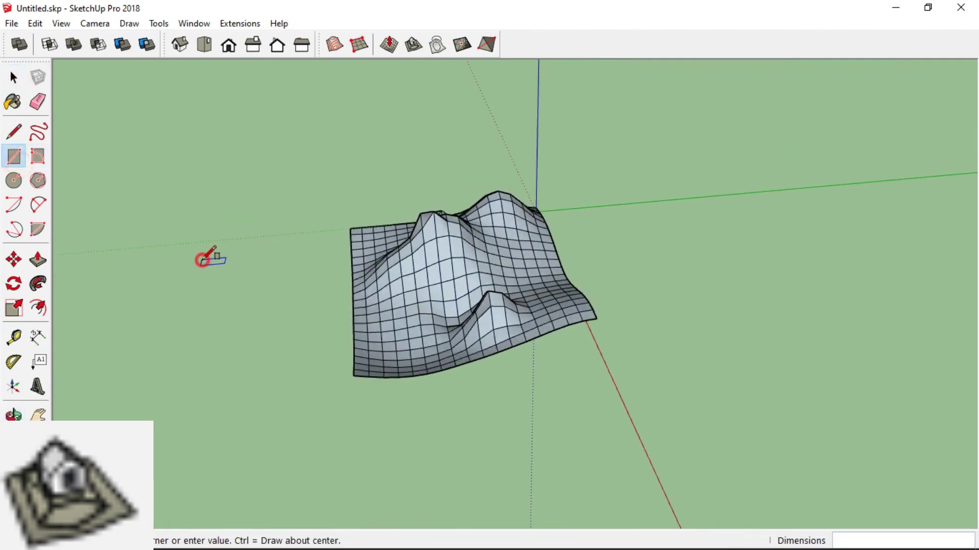
pyautogui.click(270, 311)
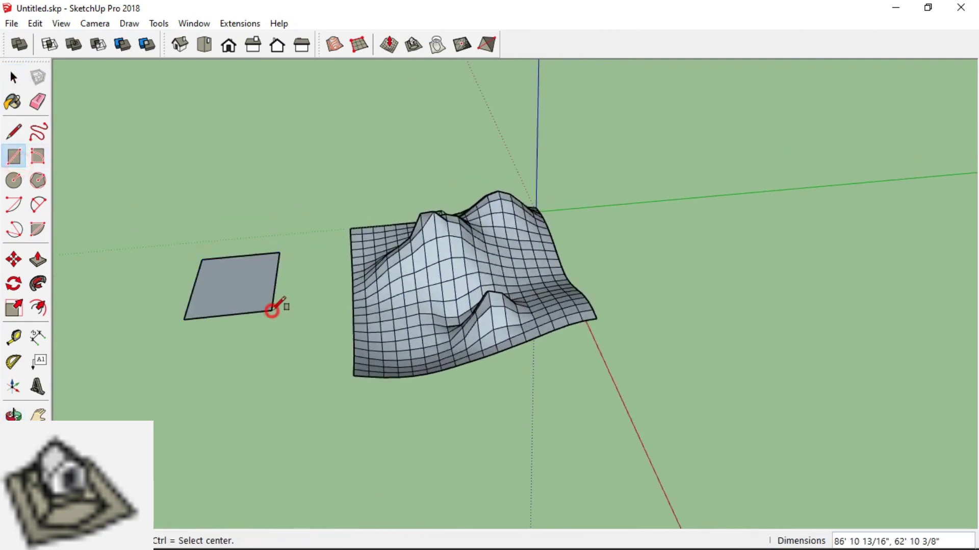
pyautogui.moveTo(276, 309); pyautogui.dragTo(306, 326, button='middle')
# - Move the rectangle straight up along the blue axis, well above the height of the hills
pyautogui.click(11, 262)
pyautogui.click(248, 354)
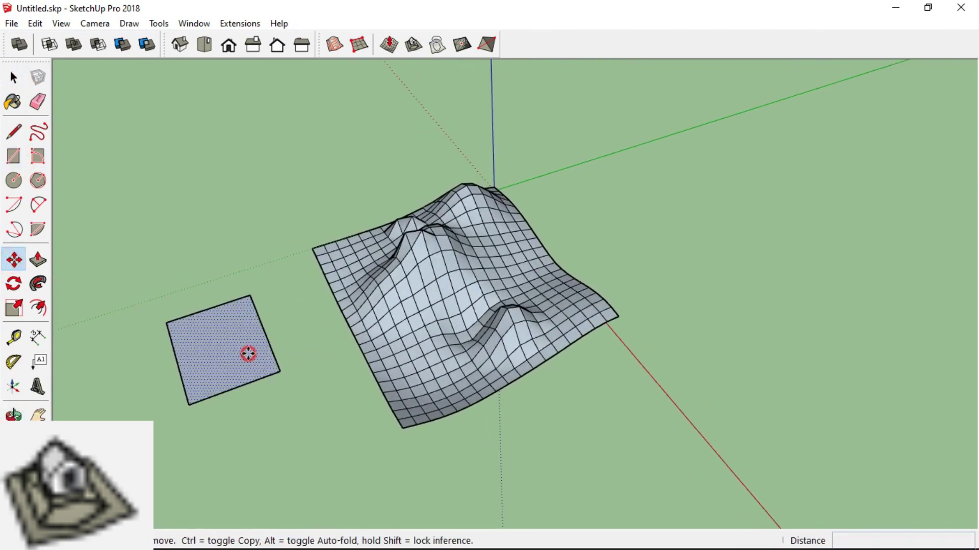
pyautogui.moveTo(240, 334); pyautogui.dragTo(204, 304, button='middle')
pyautogui.press('Up')
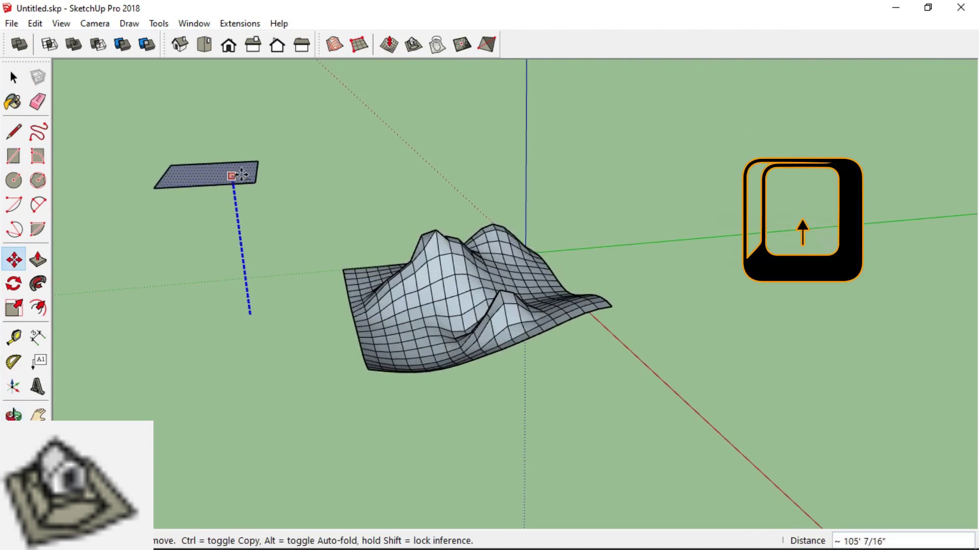
pyautogui.click(234, 138)
pyautogui.moveTo(234, 139); pyautogui.dragTo(250, 238, button='middle')
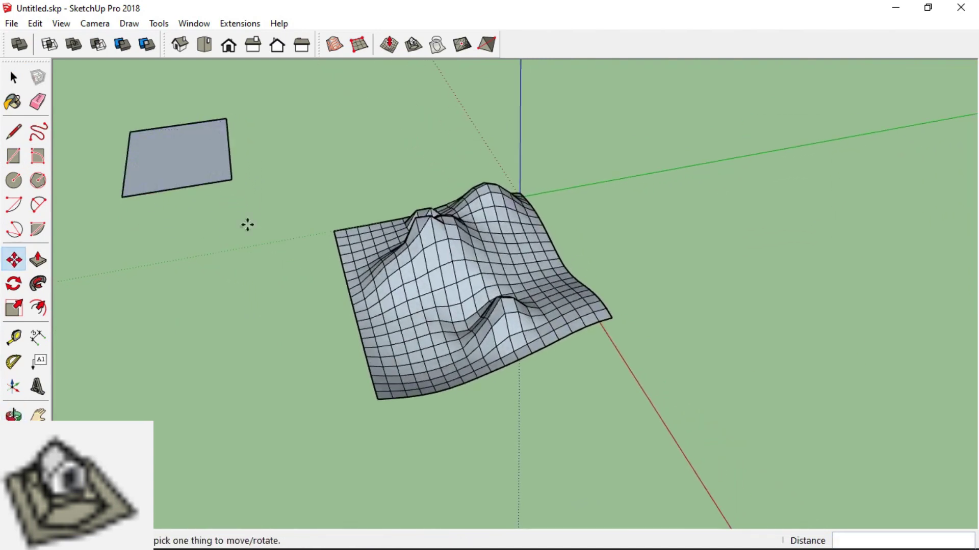
# - In top view, move the rectangle horizontally over the part of the terrain nearer the red axis
pyautogui.click(202, 50)
pyautogui.click(500, 470)
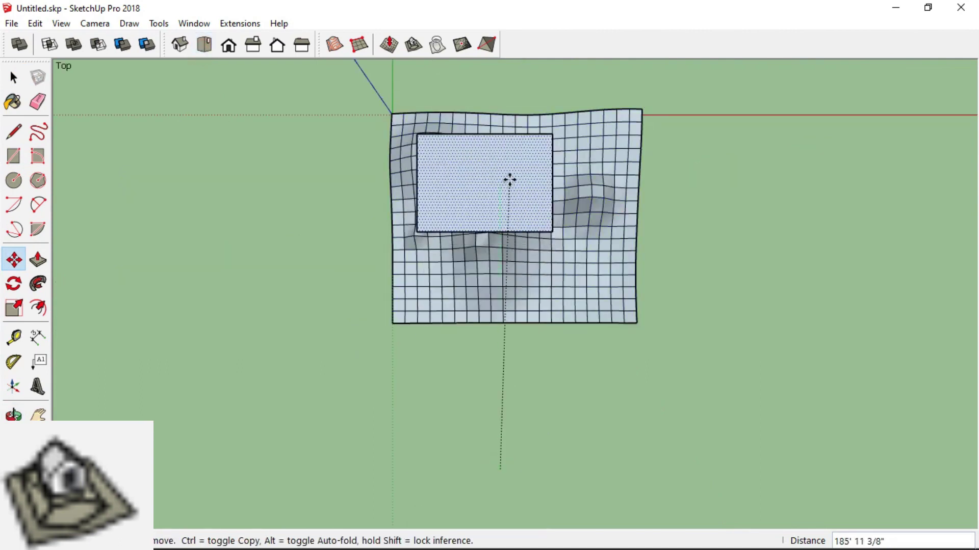
pyautogui.click(502, 176)
pyautogui.moveTo(586, 321); pyautogui.dragTo(543, 248, button='middle')
pyautogui.scroll(2, 479, 174)
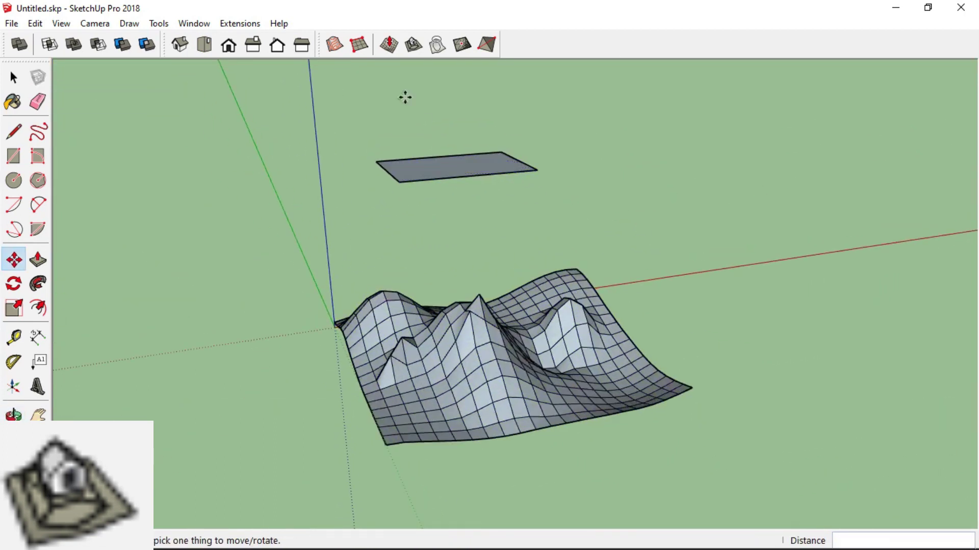
# - Stamp the floating rectangle into the terrain with a 1' offset, setting the flat pad slightly above the surrounding hilltops
pyautogui.click(409, 50)
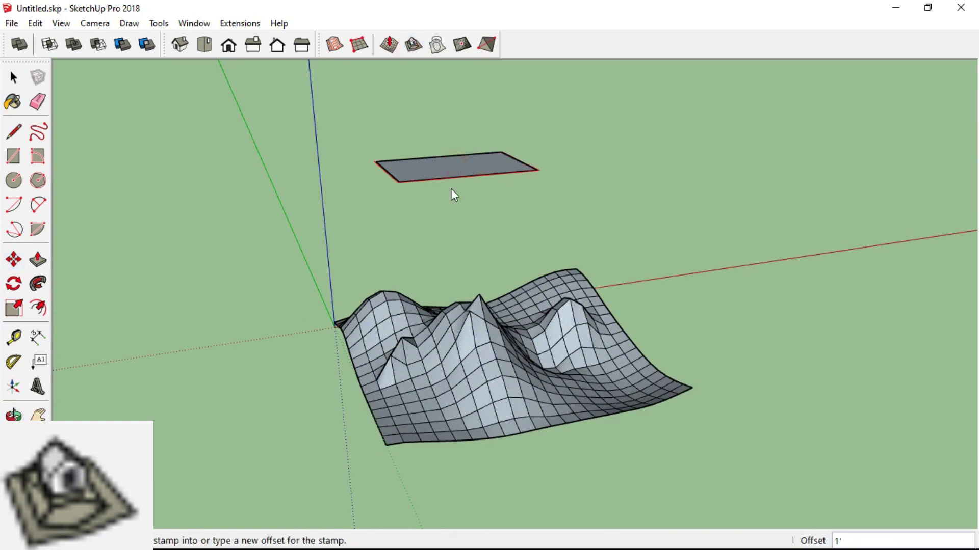
pyautogui.click(445, 340)
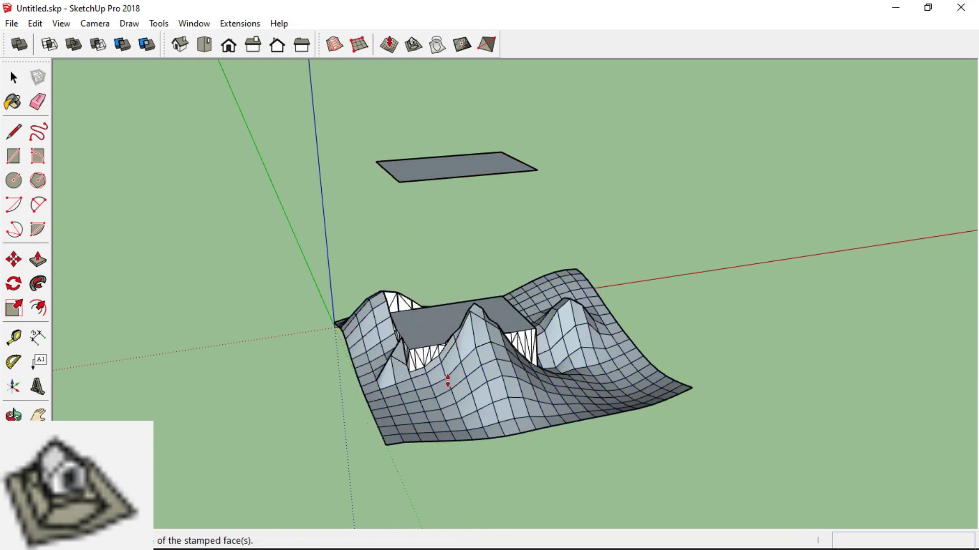
pyautogui.scroll(3, 443, 351)
pyautogui.moveTo(407, 329); pyautogui.dragTo(596, 399, button='middle')
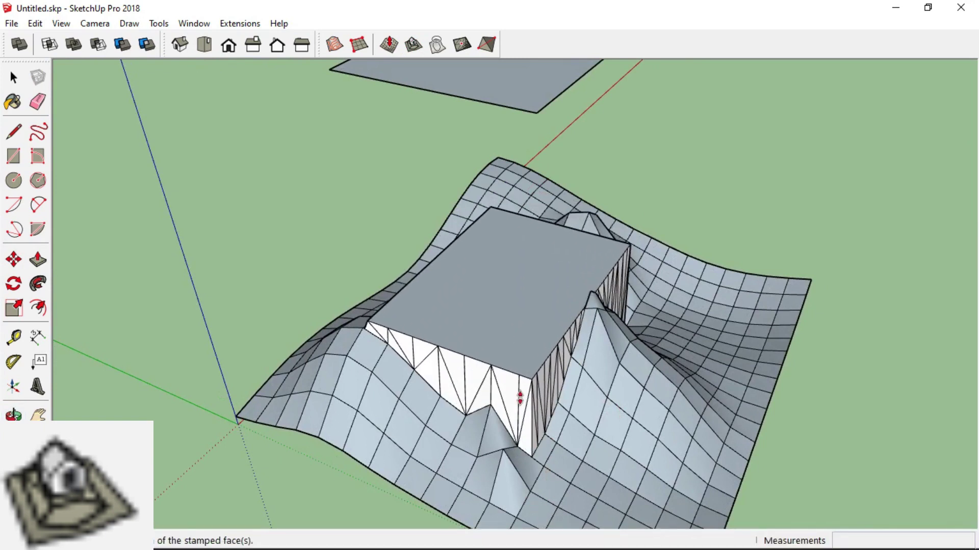
pyautogui.click(520, 382)
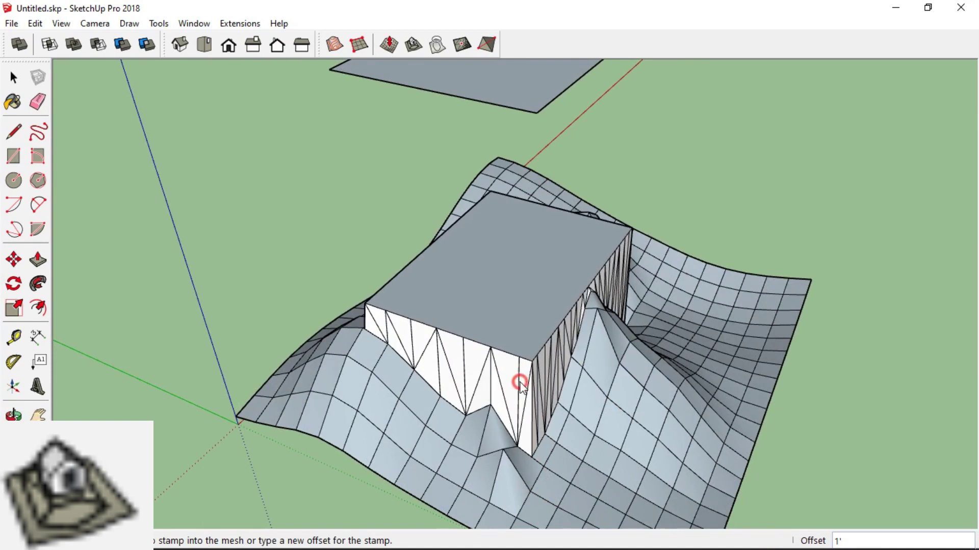
# - Delete the original rectangle floating above the terrain
pyautogui.scroll(-3, 504, 283)
pyautogui.click(14, 79)
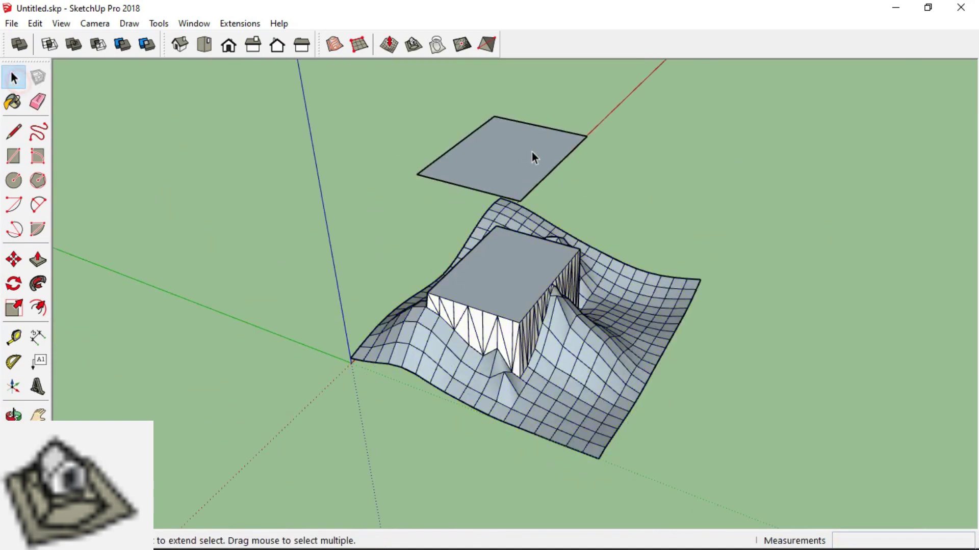
pyautogui.doubleClick(531, 152)
pyautogui.press('Delete')
# - Open the terrain group for editing and scale the stamped pad's top face down about its centre
pyautogui.moveTo(544, 411); pyautogui.dragTo(443, 228, button='middle')
pyautogui.click(444, 228)
pyautogui.scroll(3, 530, 294)
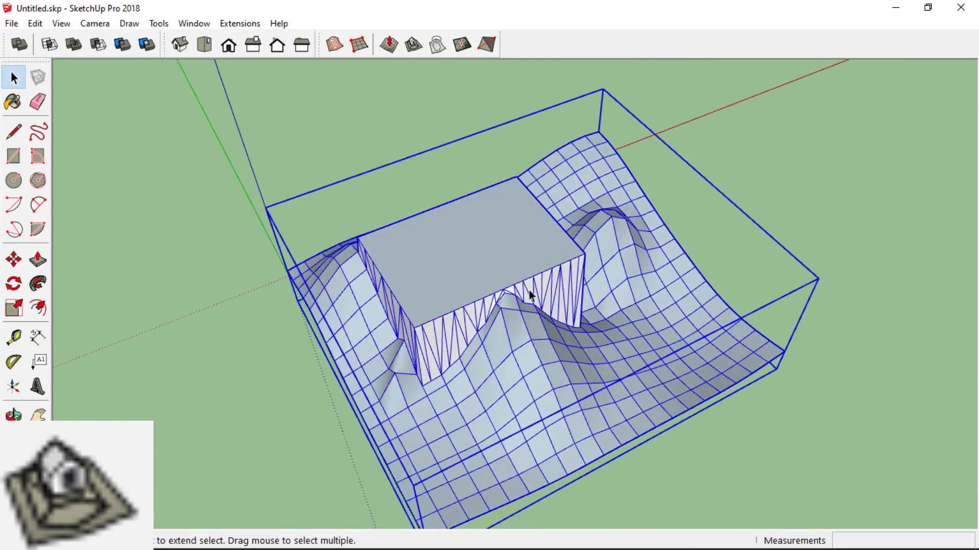
pyautogui.doubleClick(519, 339)
pyautogui.click(453, 280)
pyautogui.scroll(4, 381, 268)
pyautogui.moveTo(381, 268); pyautogui.dragTo(540, 300, button='middle')
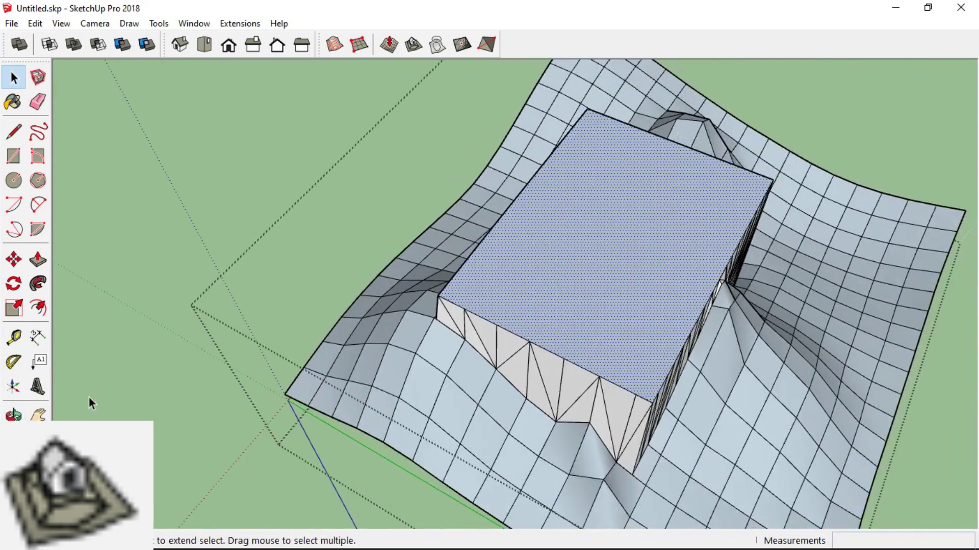
pyautogui.click(8, 309)
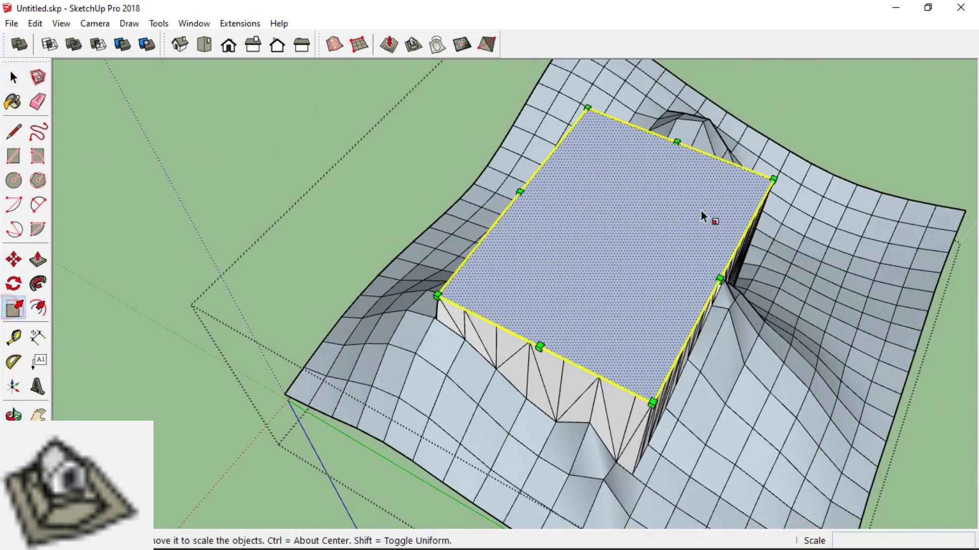
pyautogui.moveTo(776, 179); pyautogui.dragTo(734, 222)
pyautogui.press('ctrl')
# - Move the pad's top face about 56' 4" straight down along the blue axis
pyautogui.moveTo(610, 282); pyautogui.dragTo(448, 246, button='middle')
pyautogui.click(16, 261)
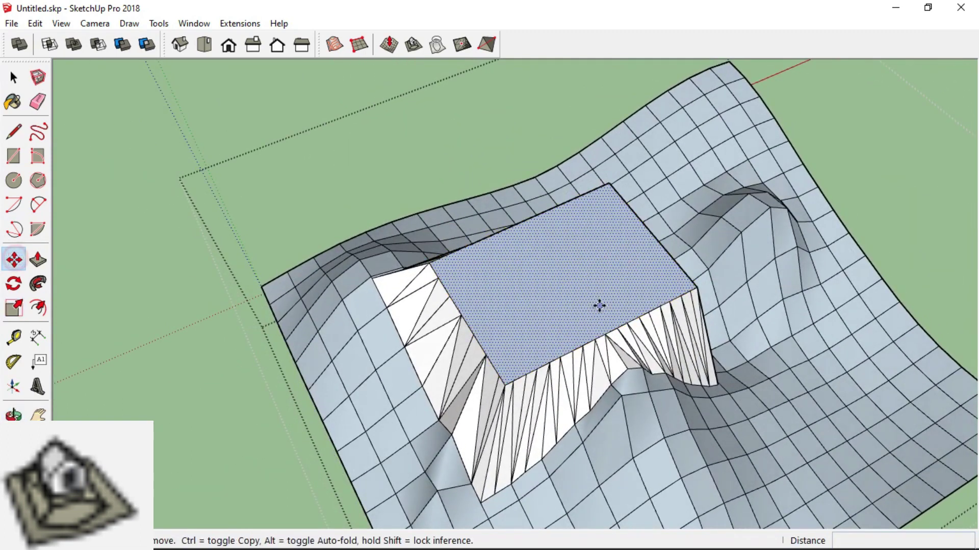
pyautogui.click(571, 299)
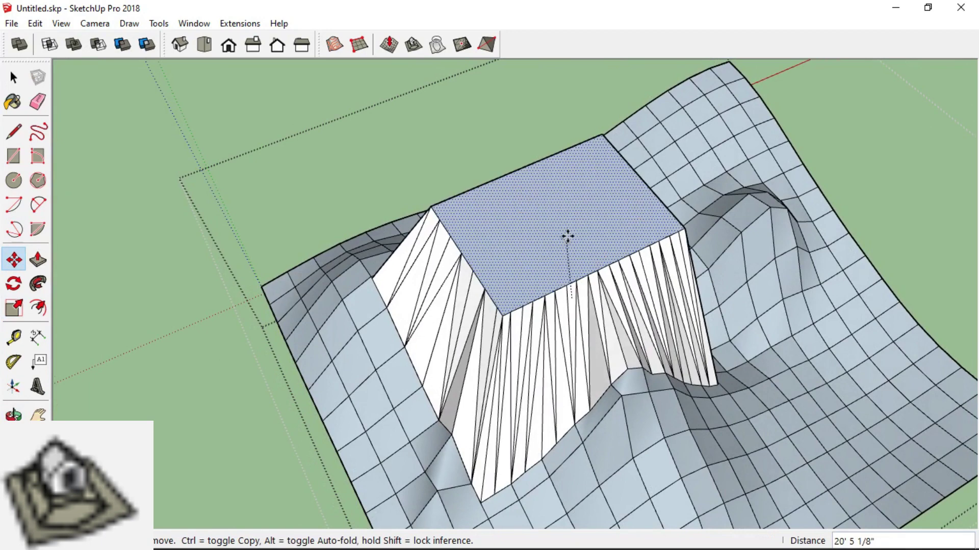
pyautogui.press('Up')
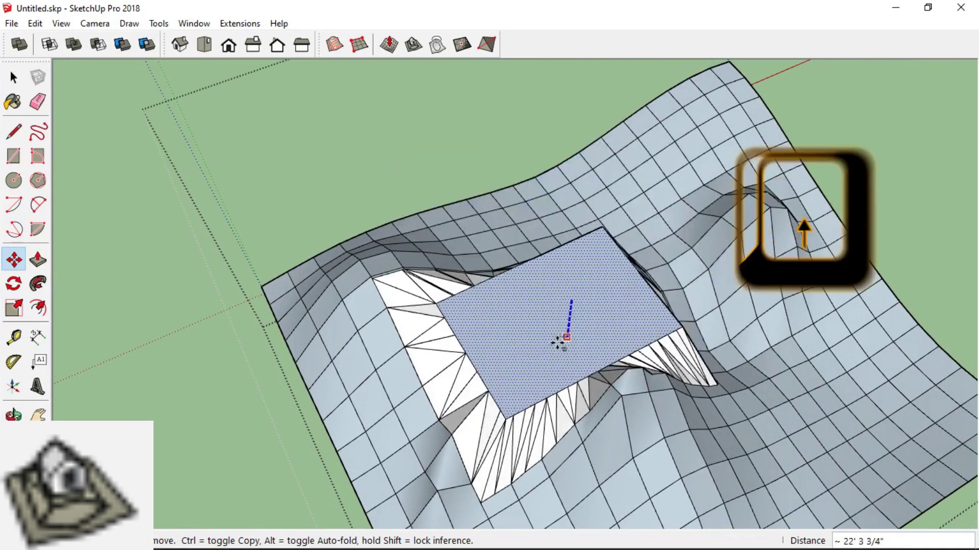
pyautogui.click(548, 413)
pyautogui.moveTo(548, 413); pyautogui.dragTo(459, 352, button='middle')
pyautogui.click(459, 351)
pyautogui.click(427, 260)
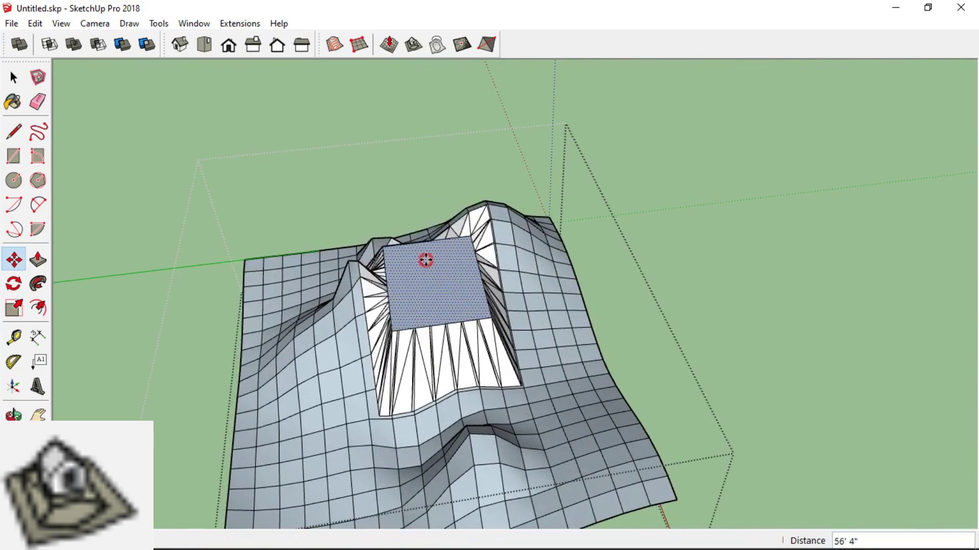
# - Offset the pad's outline slightly inward to form a narrow border around the top face
pyautogui.moveTo(426, 260); pyautogui.dragTo(517, 275, button='middle')
pyautogui.click(41, 308)
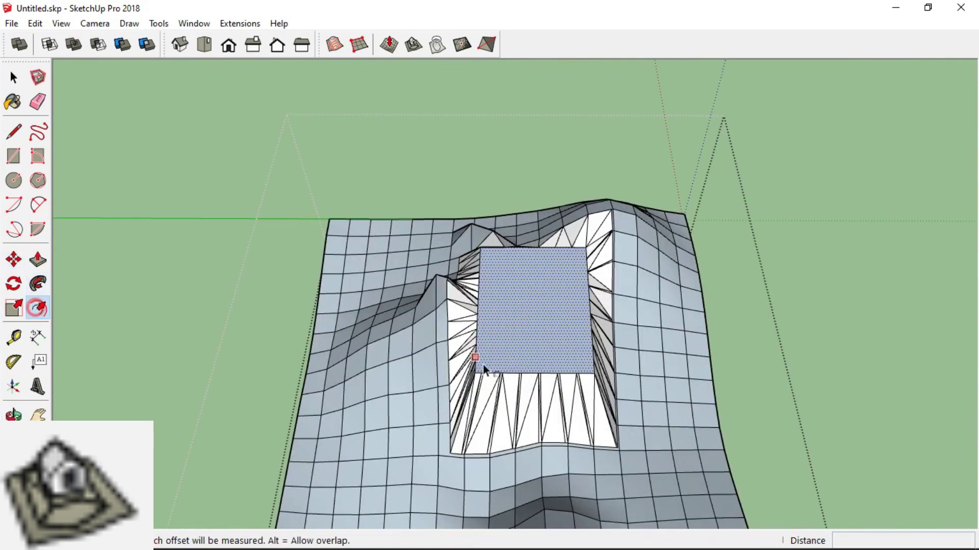
pyautogui.click(584, 359)
# - Pull the pad's narrow border up about 23' 7" to form walls around the platform
pyautogui.press('p')
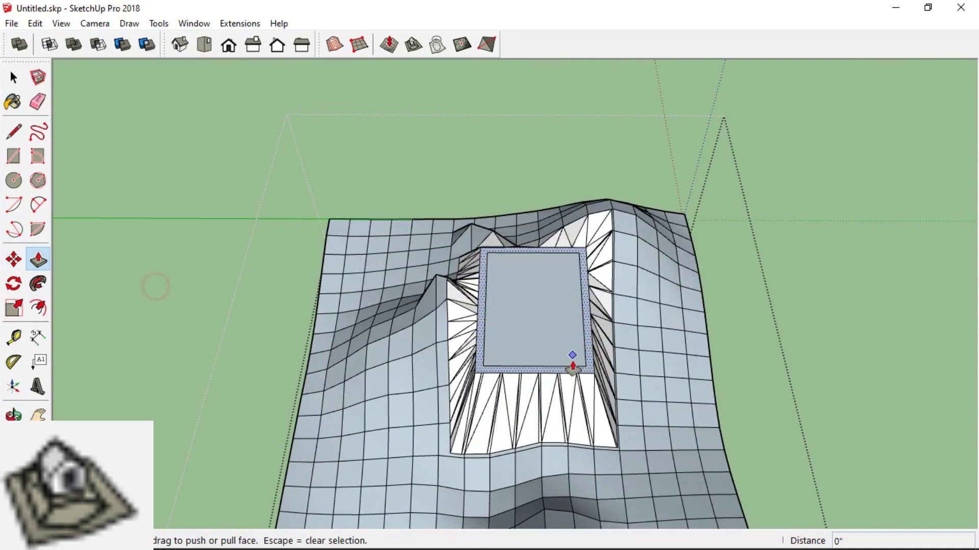
pyautogui.click(575, 368)
pyautogui.click(581, 328)
pyautogui.moveTo(581, 327); pyautogui.dragTo(668, 100, button='middle')
pyautogui.scroll(-2, 619, 189)
pyautogui.moveTo(724, 260); pyautogui.dragTo(514, 458, button='middle')
pyautogui.moveTo(555, 341); pyautogui.dragTo(334, 255, button='middle')
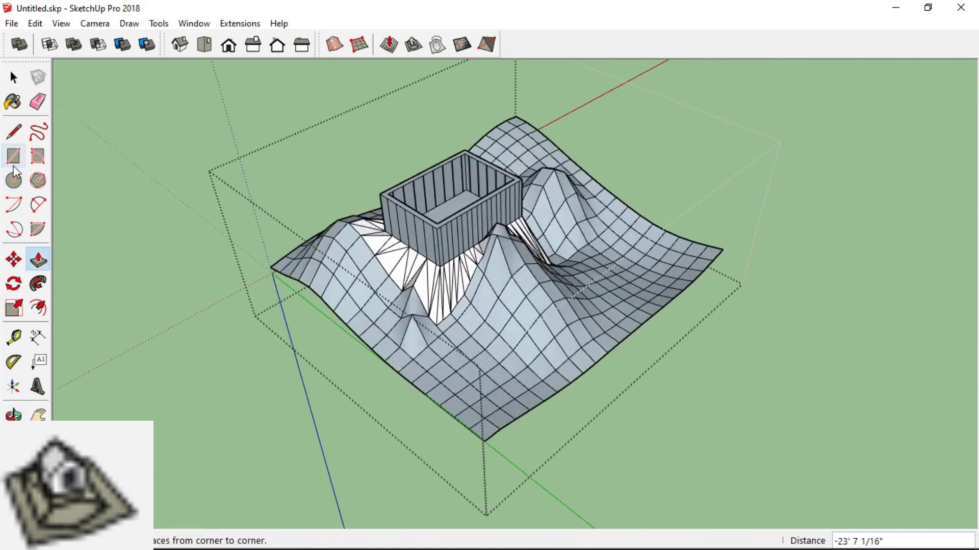
# - Draw a wavy line of two connected arcs on the empty ground beside the terrain
pyautogui.click(38, 205)
pyautogui.moveTo(433, 203); pyautogui.dragTo(234, 208, button='middle')
pyautogui.scroll(3, 352, 298)
pyautogui.click(300, 319)
pyautogui.click(371, 301)
pyautogui.click(365, 293)
pyautogui.click(367, 305)
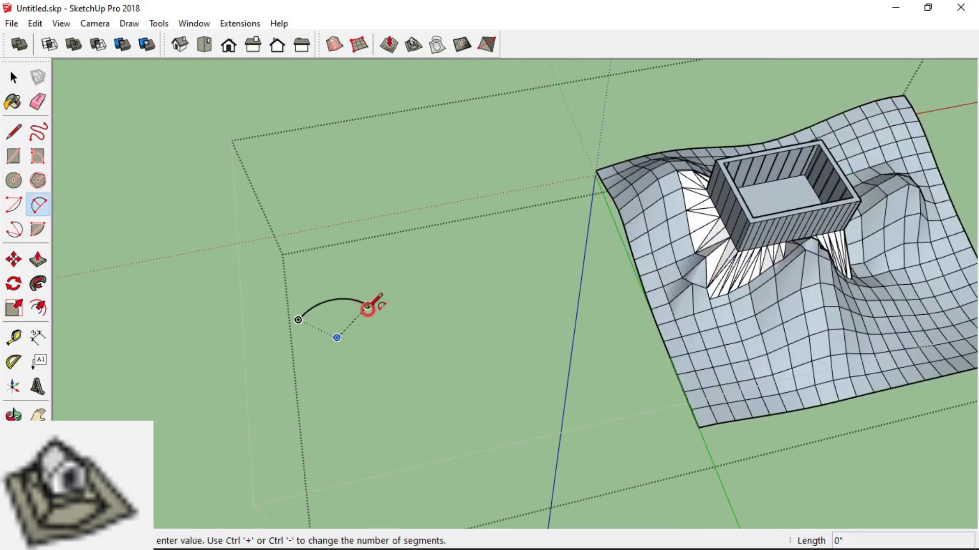
pyautogui.click(493, 300)
# - Select both arcs and copy them about 20' 3" to the side to make a parallel wavy line
pyautogui.press('space')
pyautogui.click(421, 320)
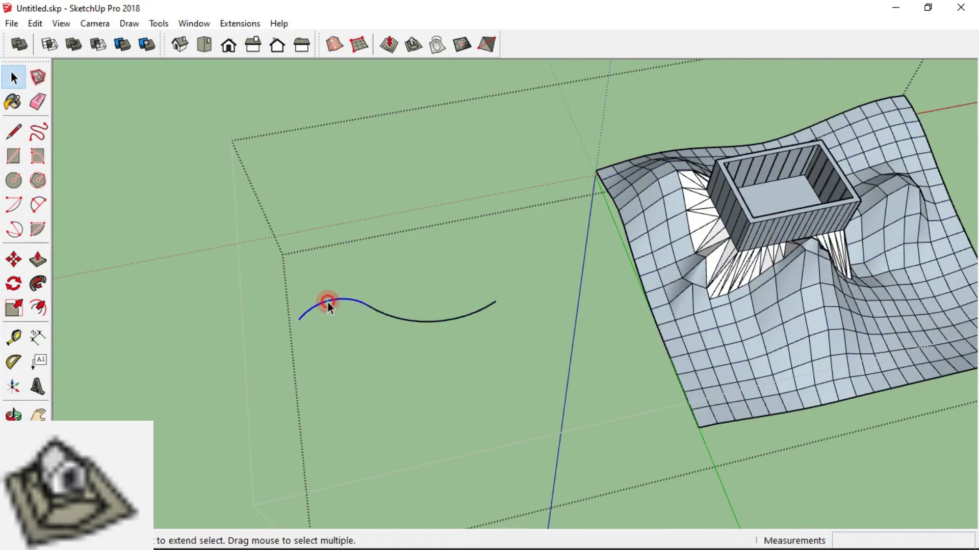
pyautogui.click(14, 260)
pyautogui.click(425, 322)
pyautogui.press('ctrl')
pyautogui.click(430, 354)
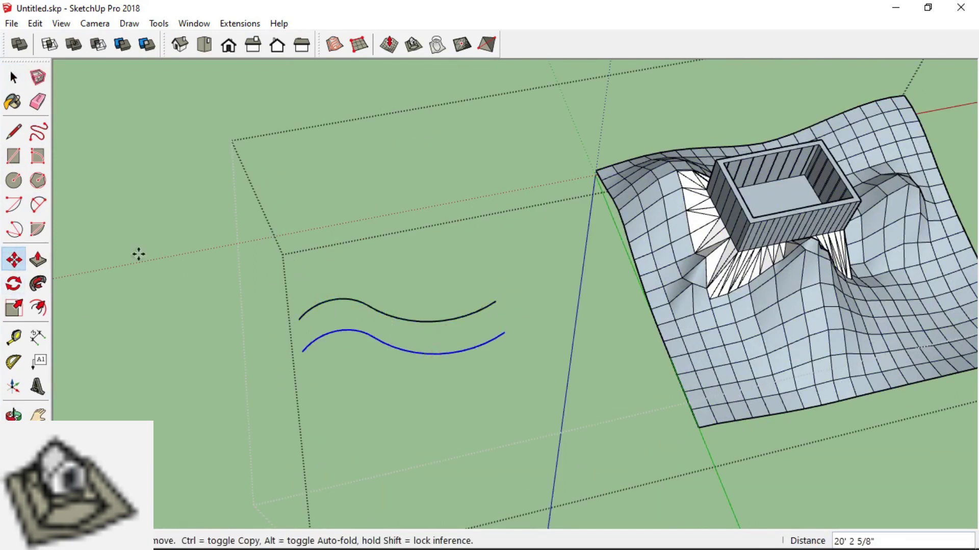
# - Join both pairs of ends of the two wavy lines with straight edges to form a closed ribbon-shaped face
pyautogui.click(13, 132)
pyautogui.scroll(3, 263, 348)
pyautogui.click(332, 353)
pyautogui.press('Escape')
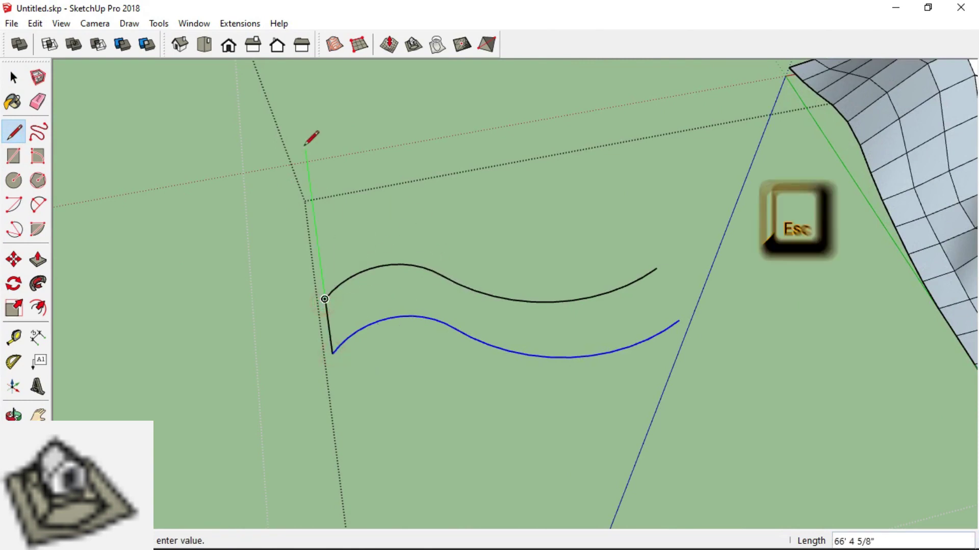
pyautogui.click(656, 269)
pyautogui.click(679, 320)
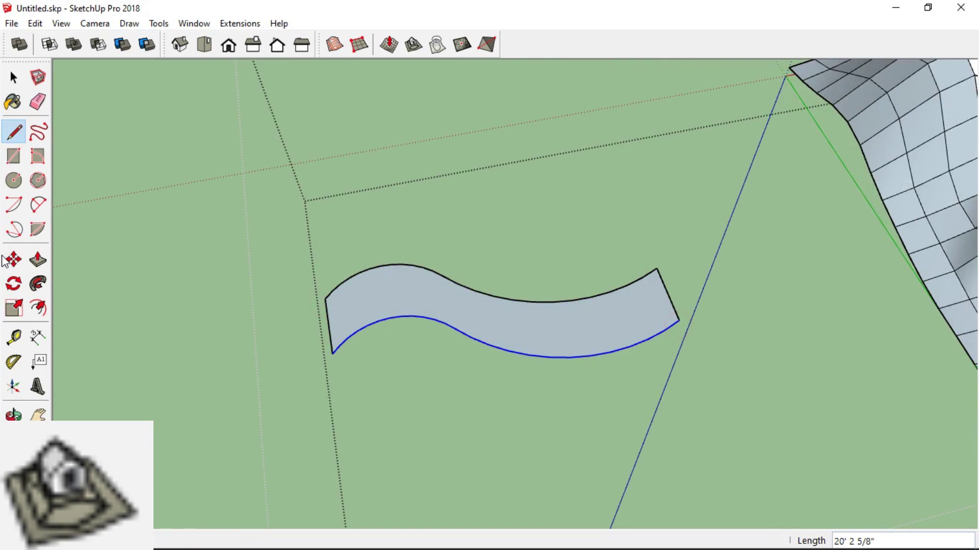
# - Raise the ribbon face straight up along the blue axis, above the height of the terrain
pyautogui.click(14, 260)
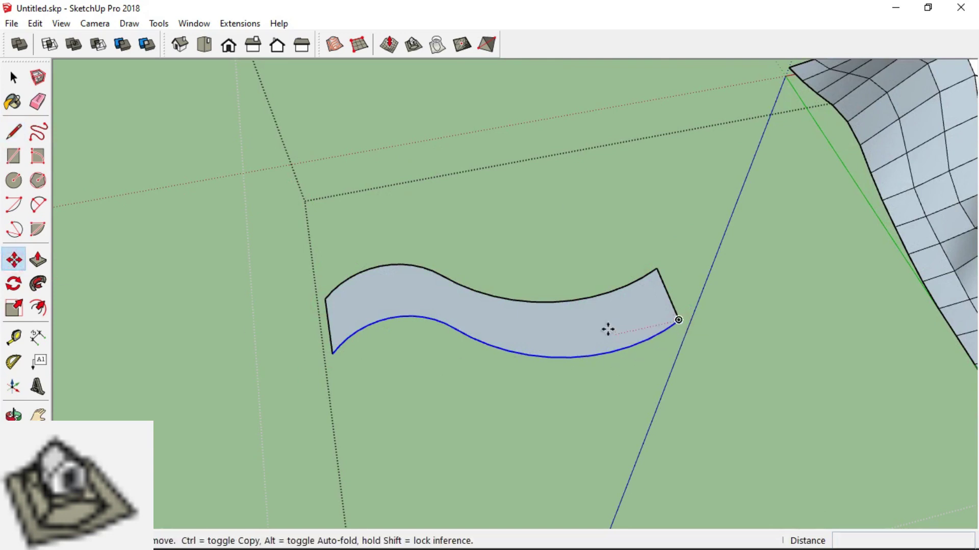
pyautogui.click(573, 323)
pyautogui.moveTo(568, 284)
pyautogui.mouseDown(button='middle')
pyautogui.moveTo(485, 155)
pyautogui.moveTo(511, 68)
pyautogui.mouseUp(button='middle')
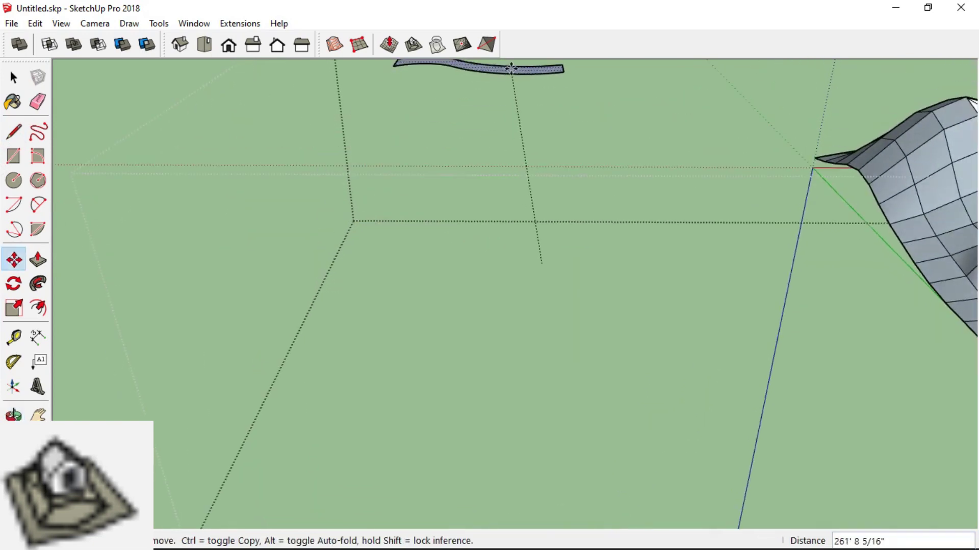
pyautogui.press('Up')
pyautogui.scroll(-4, 544, 98)
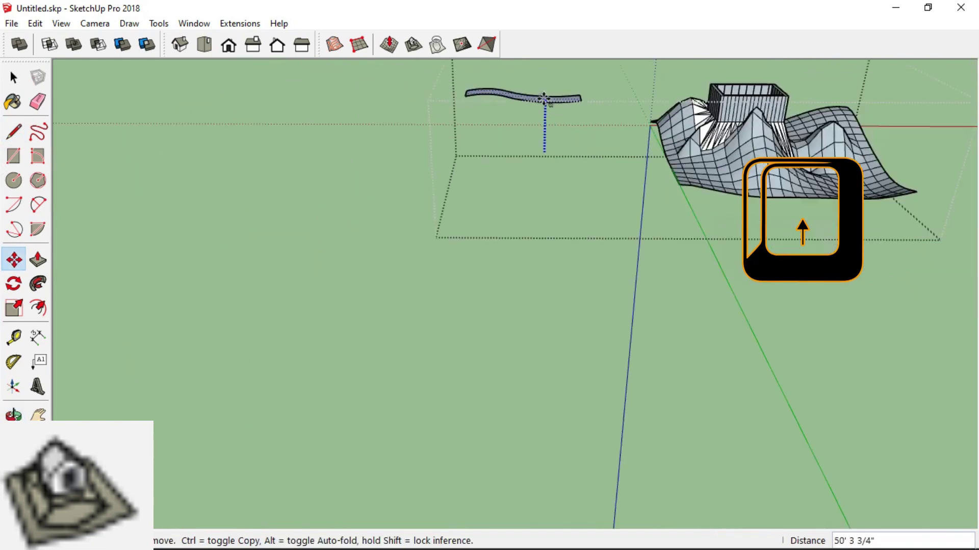
pyautogui.click(551, 85)
# - In top view, move the ribbon face about 122' 7" toward the terrain so its end meets the walled platform
pyautogui.moveTo(550, 85)
pyautogui.mouseDown(button='middle')
pyautogui.moveTo(666, 181)
pyautogui.moveTo(724, 284)
pyautogui.moveTo(637, 214)
pyautogui.moveTo(387, 56)
pyautogui.mouseUp(button='middle')
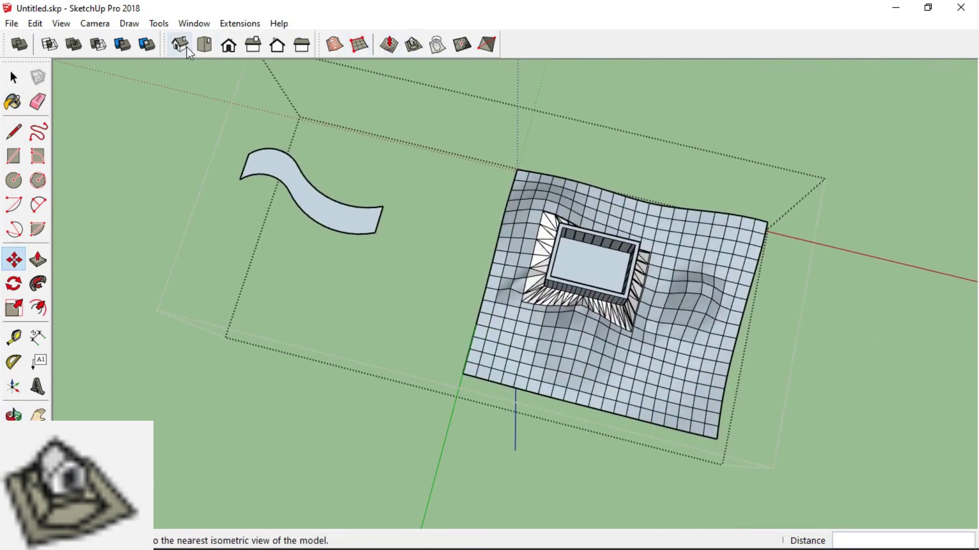
pyautogui.click(204, 45)
pyautogui.click(330, 300)
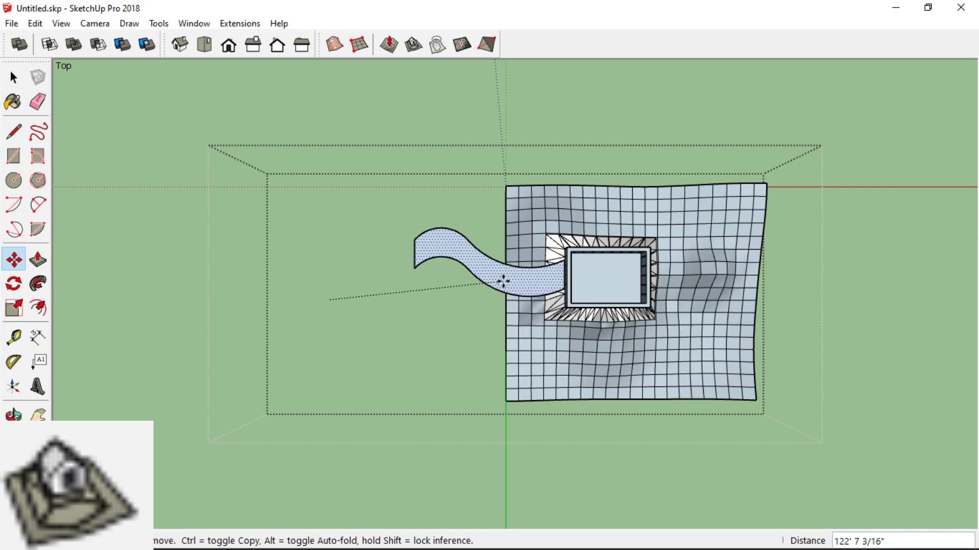
pyautogui.click(503, 281)
# - Stamp the raised ribbon face into the terrain mesh, placing the stamped road at a height between the ribbon and the ground
pyautogui.moveTo(502, 281); pyautogui.dragTo(523, 276, button='middle')
pyautogui.scroll(5, 524, 276)
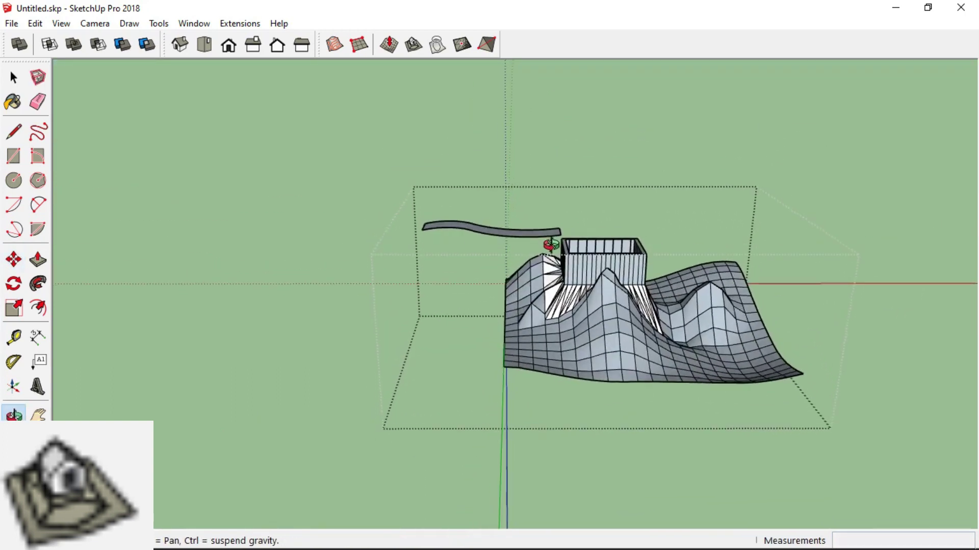
pyautogui.press('m')
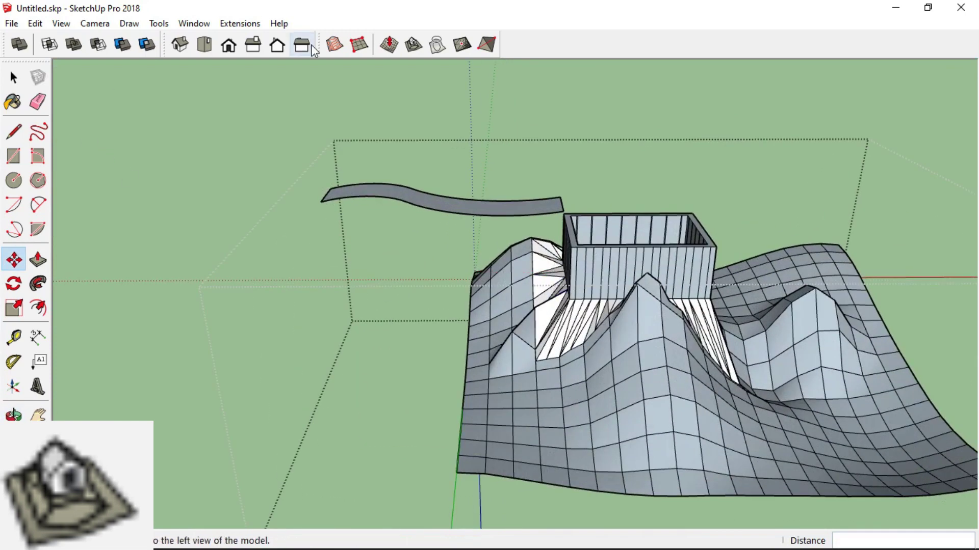
pyautogui.click(408, 46)
pyautogui.rightClick(408, 78)
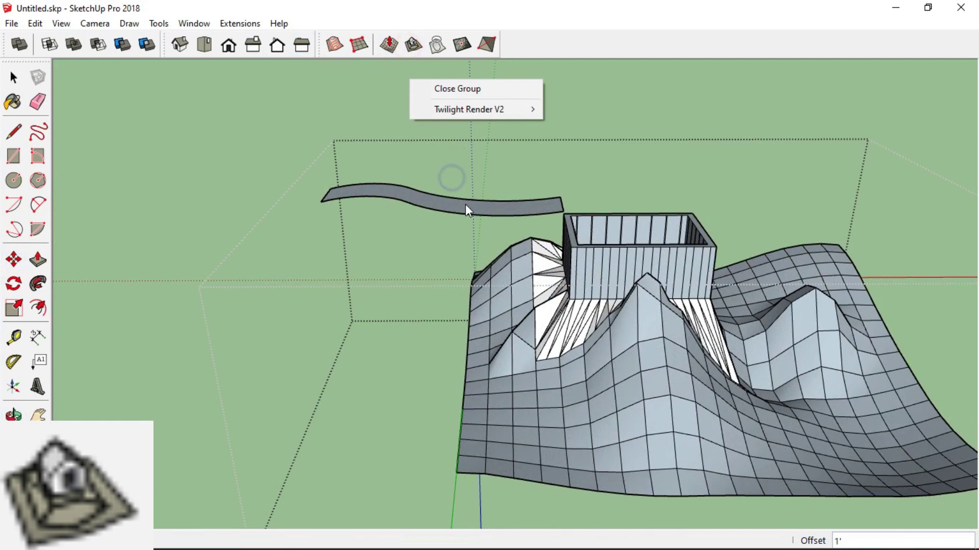
pyautogui.click(412, 43)
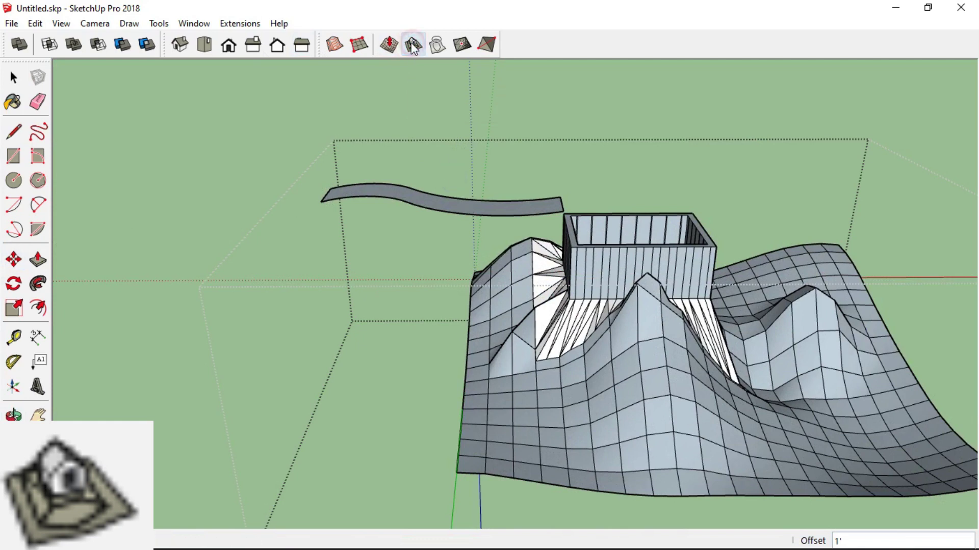
pyautogui.click(463, 206)
pyautogui.click(494, 301)
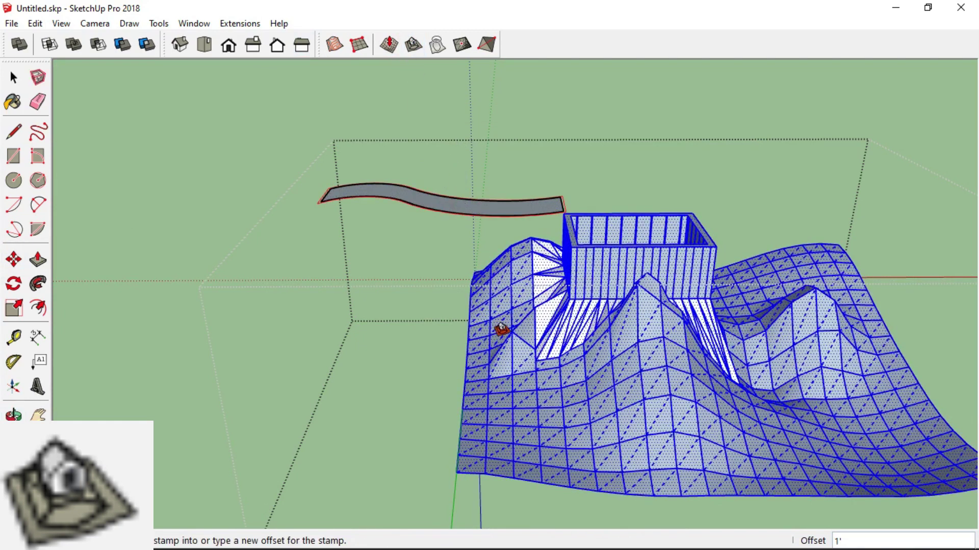
pyautogui.click(500, 330)
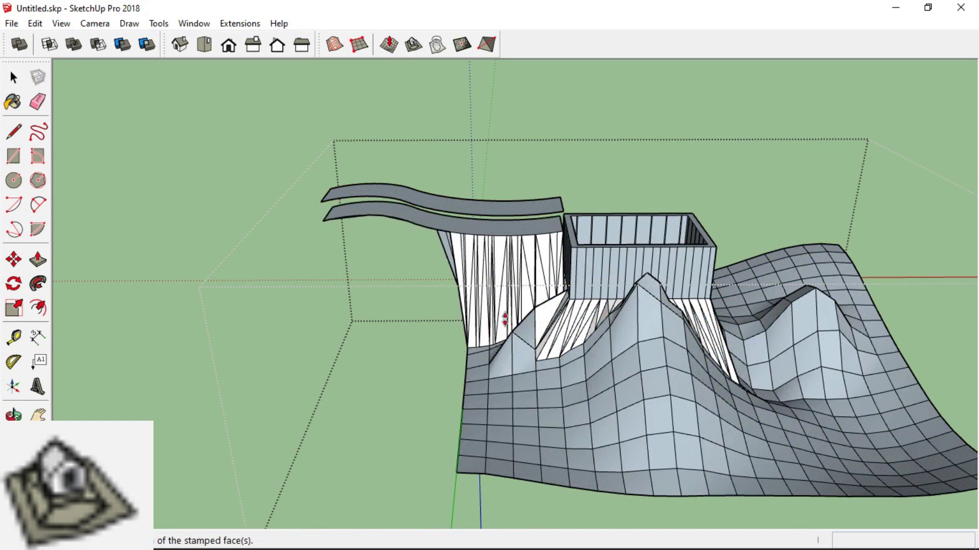
pyautogui.click(492, 370)
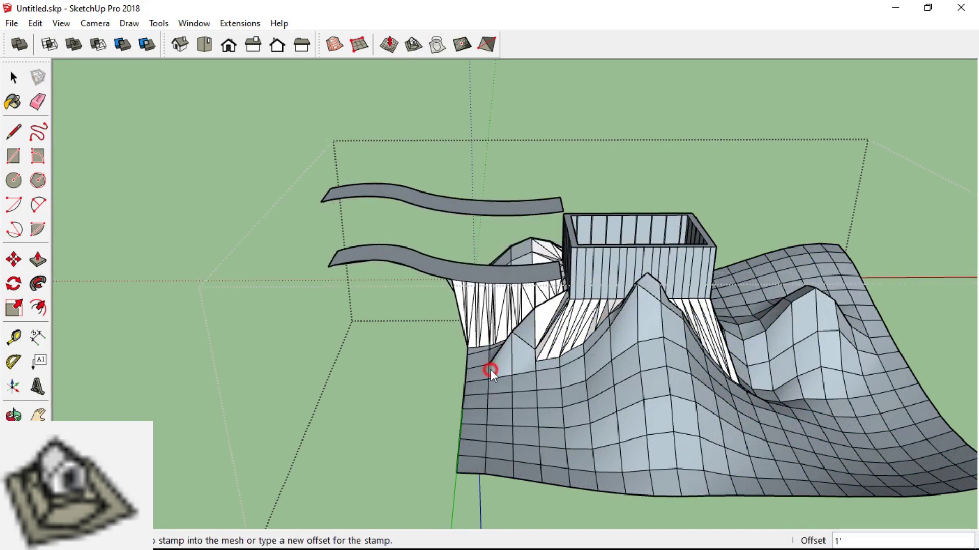
pyautogui.press('space')
pyautogui.moveTo(443, 258)
pyautogui.mouseDown(button='middle')
pyautogui.moveTo(421, 234)
pyautogui.moveTo(431, 252)
pyautogui.mouseUp(button='middle')
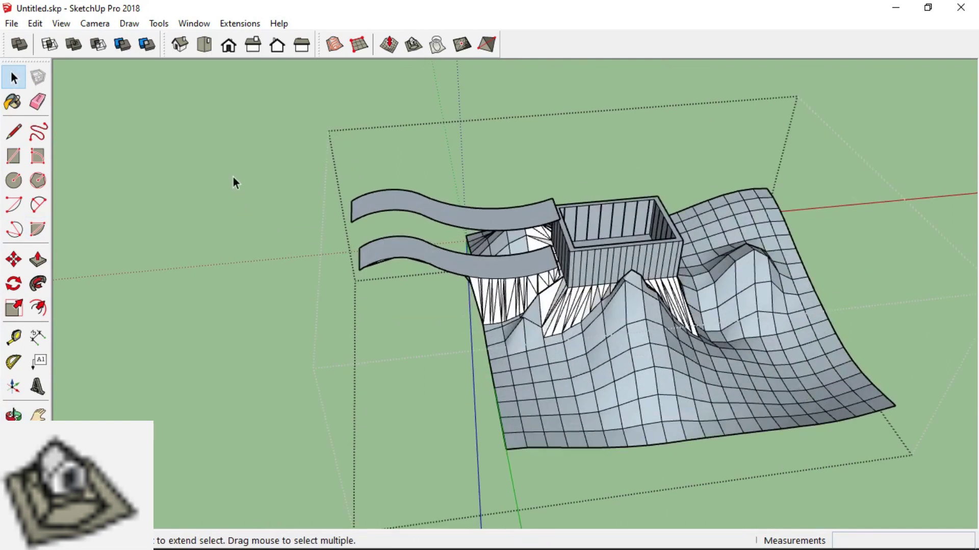
# - Draw a 50-segment circle of about 94' 8" radius on empty ground away from the terrain, trying 20, 30 and 5 segments first
pyautogui.scroll(-5, 234, 173)
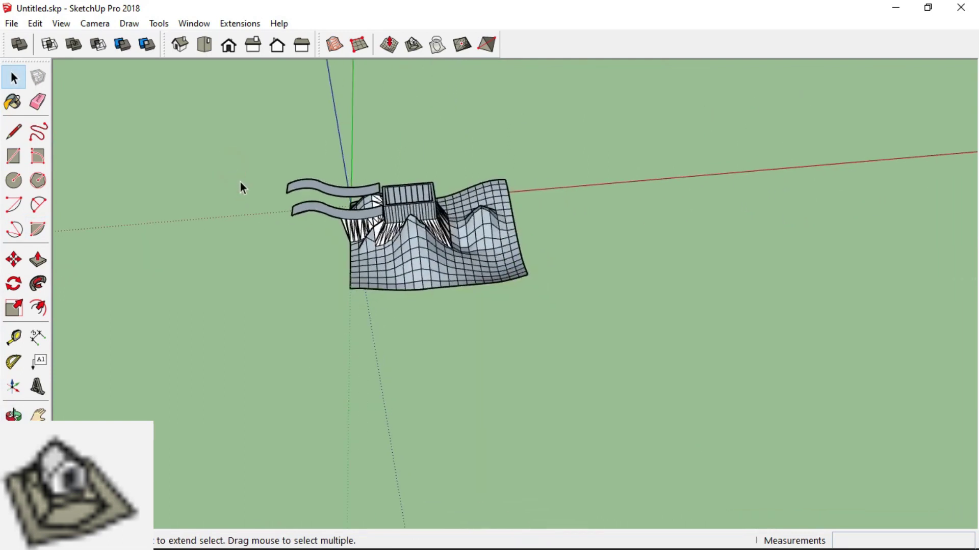
pyautogui.click(359, 244)
pyautogui.click(612, 263)
pyautogui.moveTo(350, 316); pyautogui.dragTo(456, 362, button='middle')
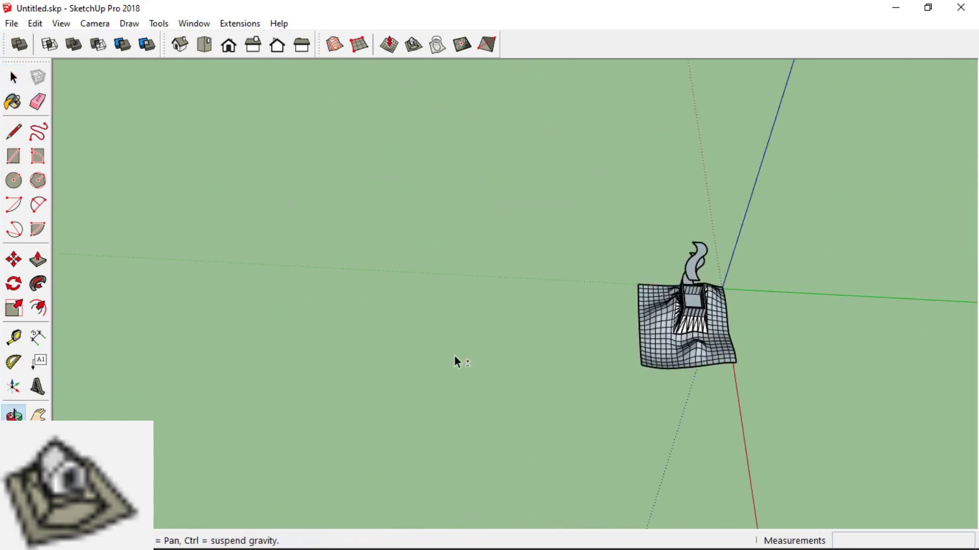
pyautogui.click(17, 188)
pyautogui.click(357, 307)
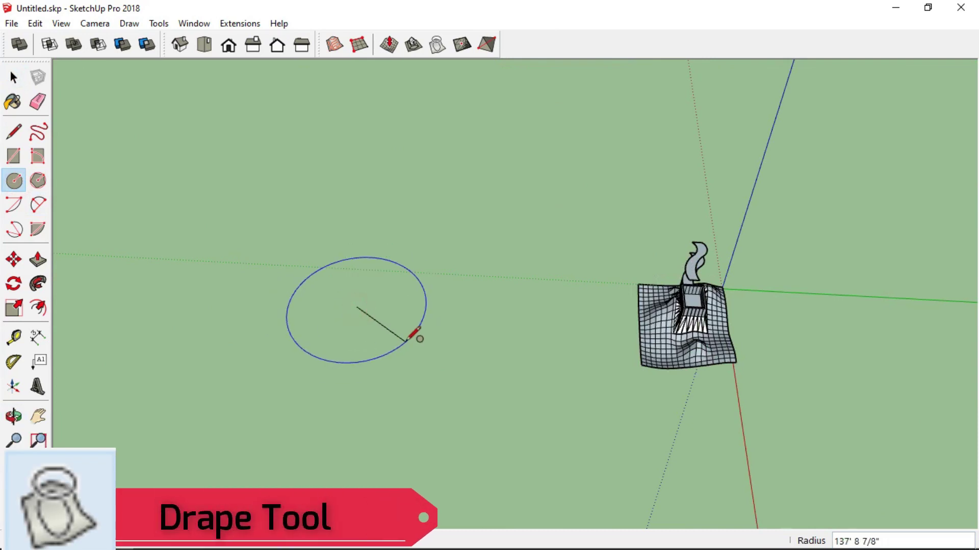
pyautogui.write('2')
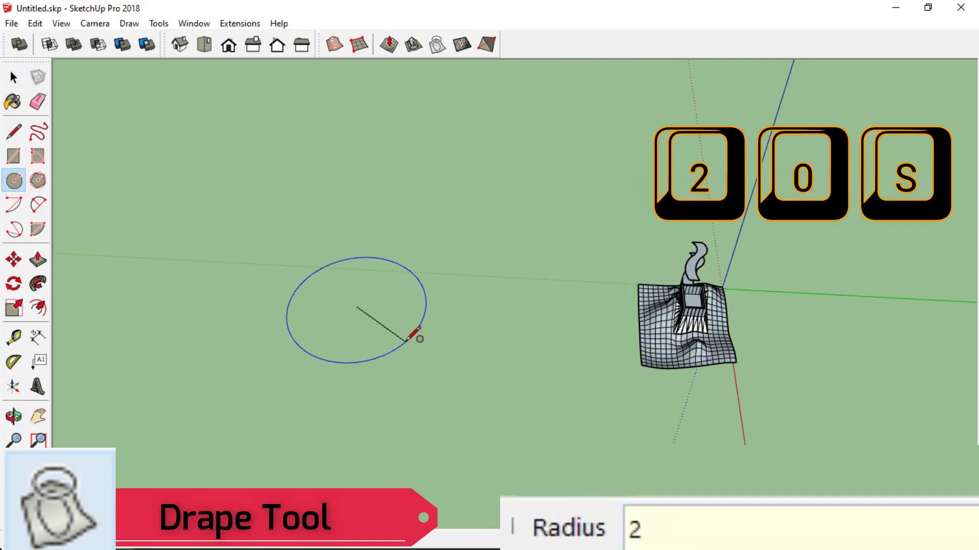
pyautogui.write('0')
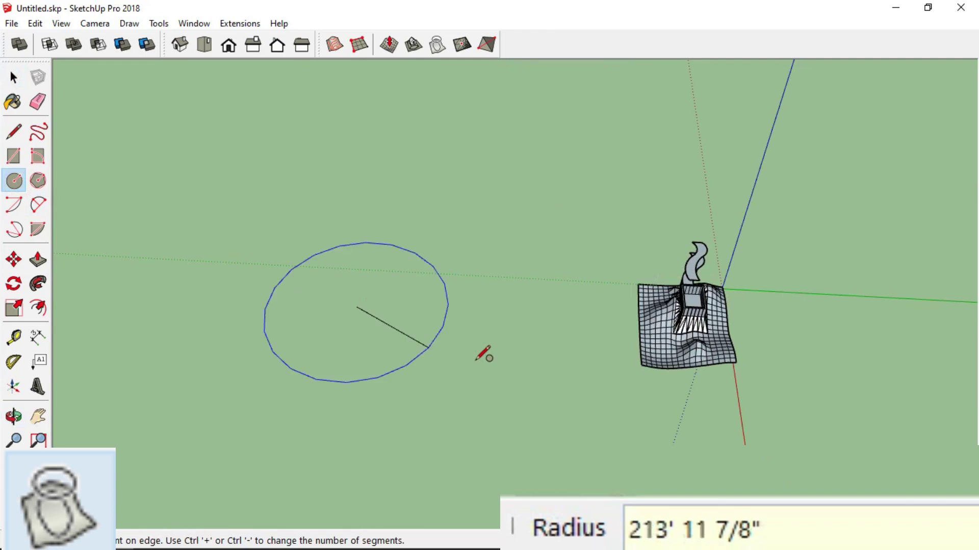
pyautogui.write('30s5s')
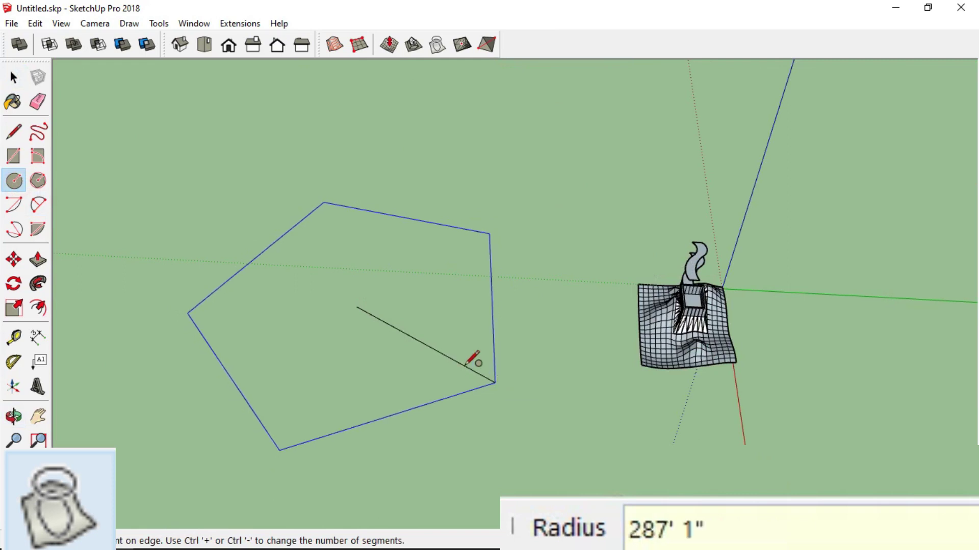
pyautogui.write('5')
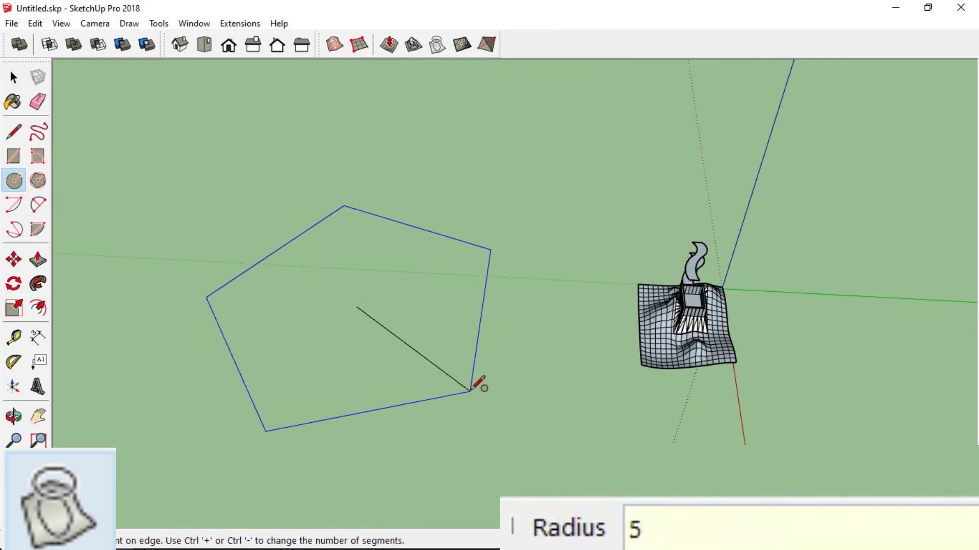
pyautogui.write('0s')
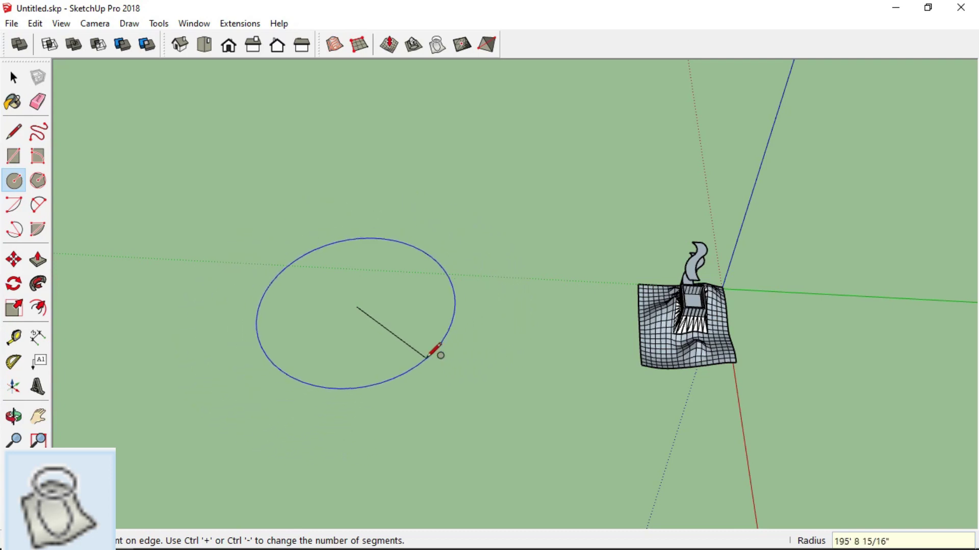
pyautogui.click(400, 320)
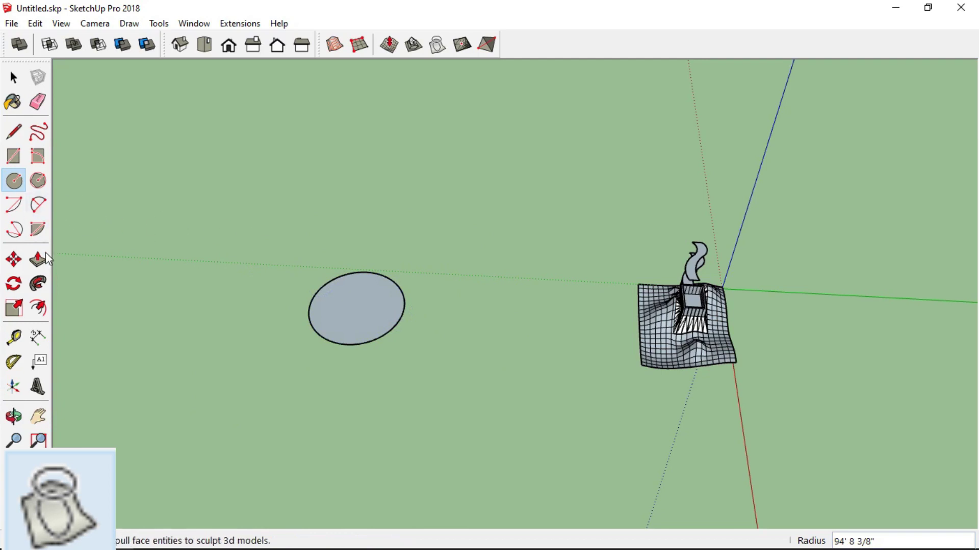
# - Draw an upright 90° pie face perpendicular to the red axis, from the circle's centre out to its edge
pyautogui.click(37, 229)
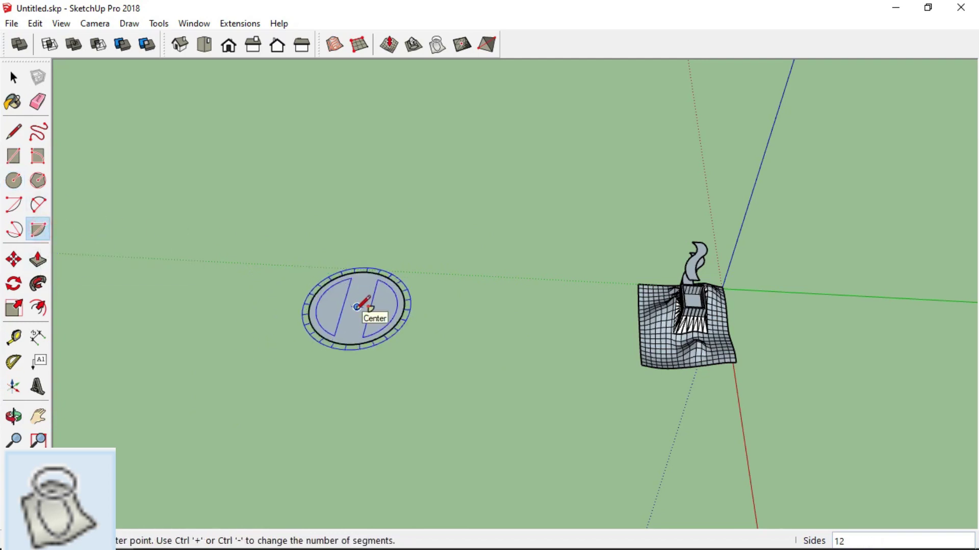
pyautogui.press('Right')
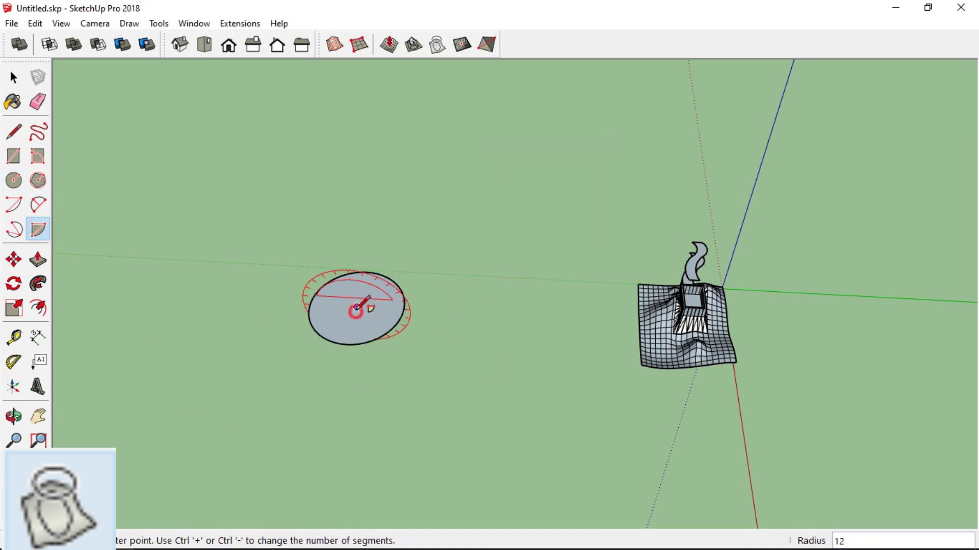
pyautogui.click(356, 308)
pyautogui.click(403, 311)
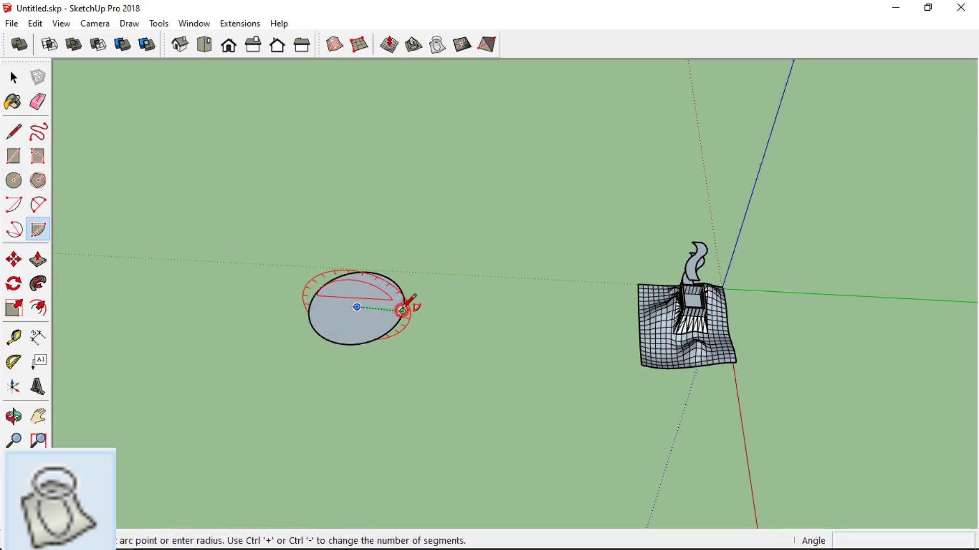
pyautogui.scroll(1, 361, 261)
pyautogui.scroll(3, 357, 265)
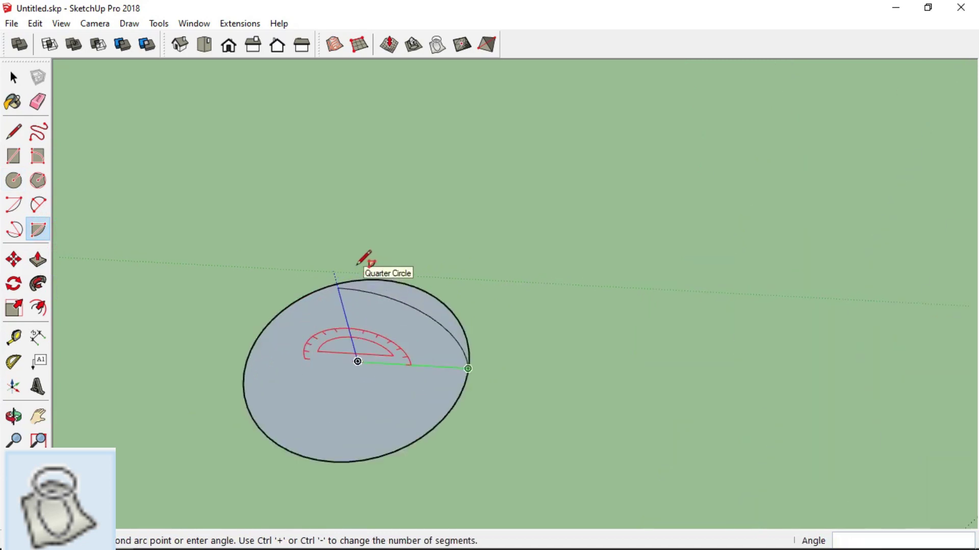
pyautogui.click(379, 308)
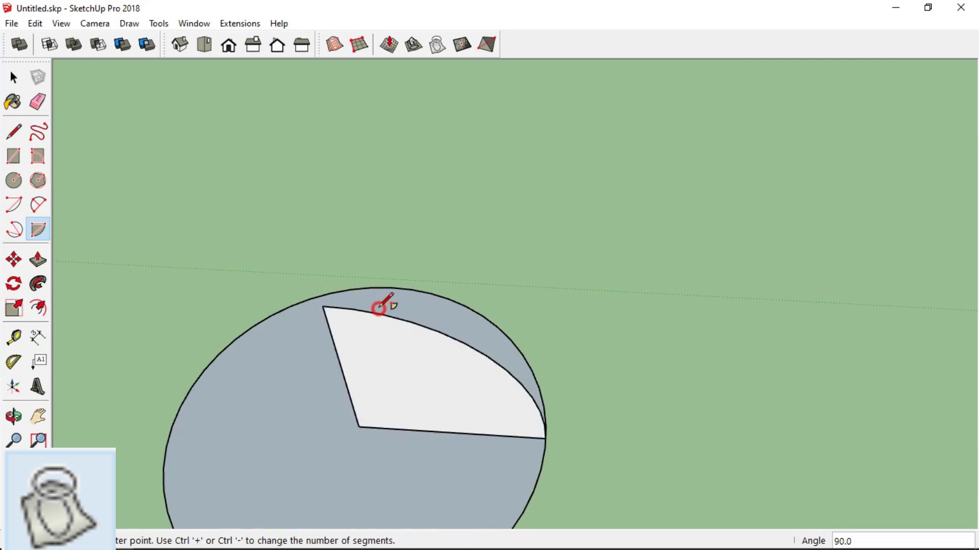
# - Flatten the upright pie face by scaling its height down, and readjust the height by a factor of 1.11
pyautogui.scroll(-2, 375, 334)
pyautogui.keyDown('shift'); pyautogui.moveTo(372, 348); pyautogui.dragTo(478, 218, button='middle'); pyautogui.keyUp('shift')
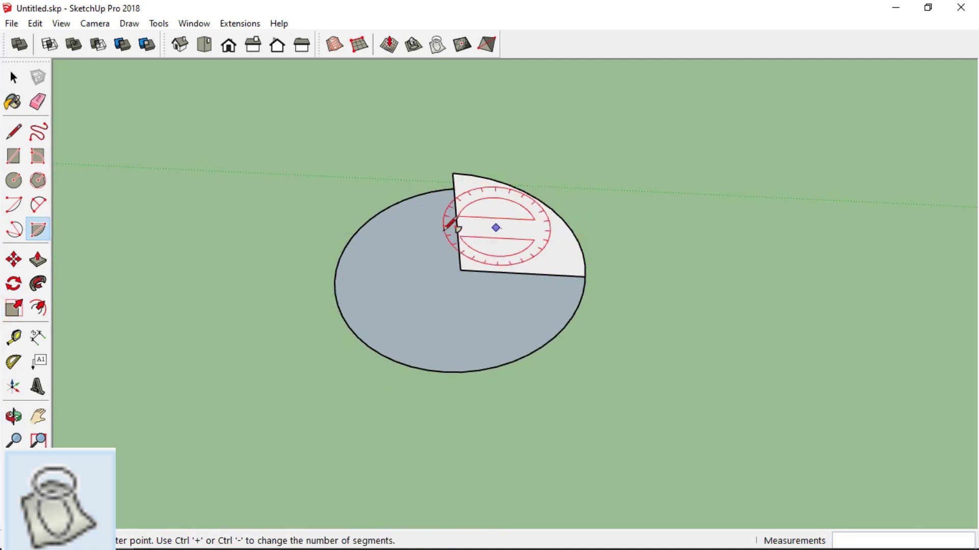
pyautogui.click(14, 308)
pyautogui.click(520, 239)
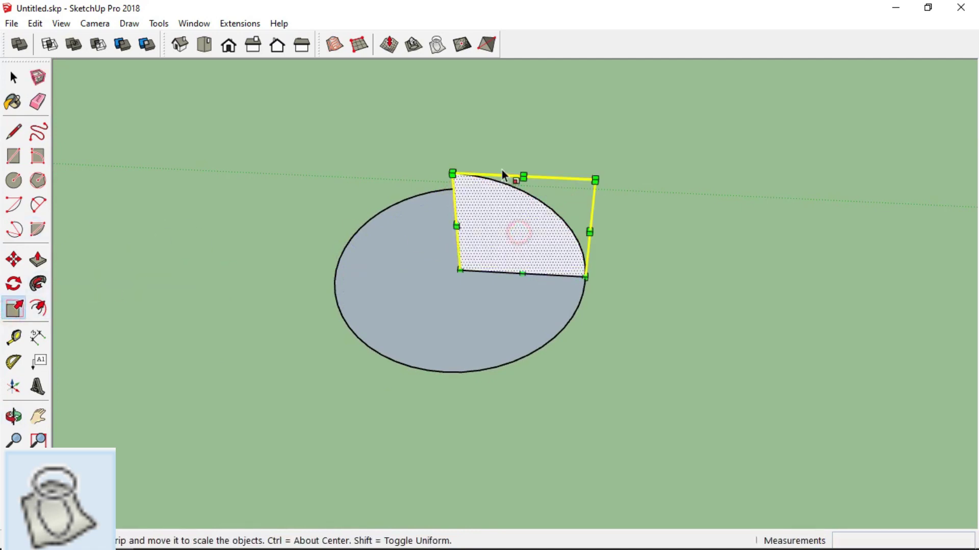
pyautogui.moveTo(520, 177); pyautogui.dragTo(524, 209)
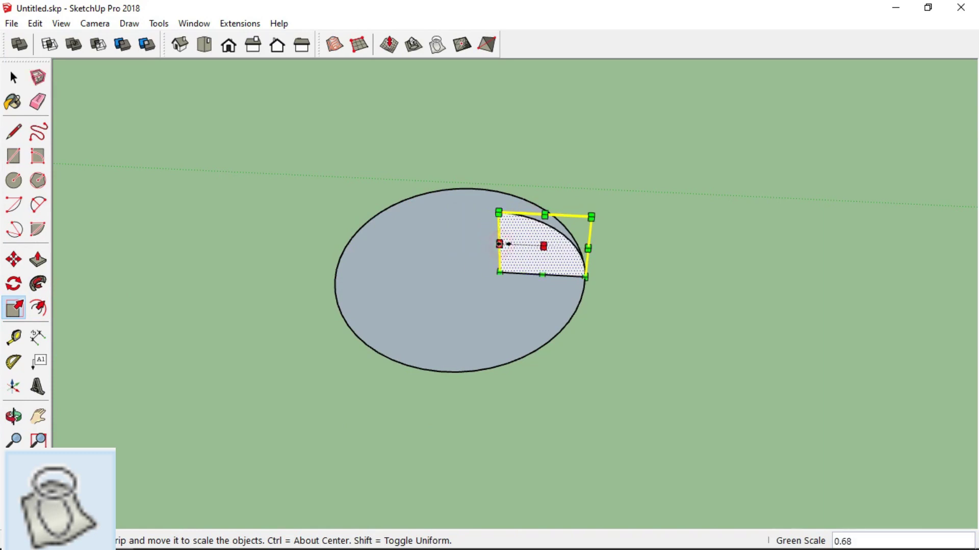
pyautogui.press('Escape')
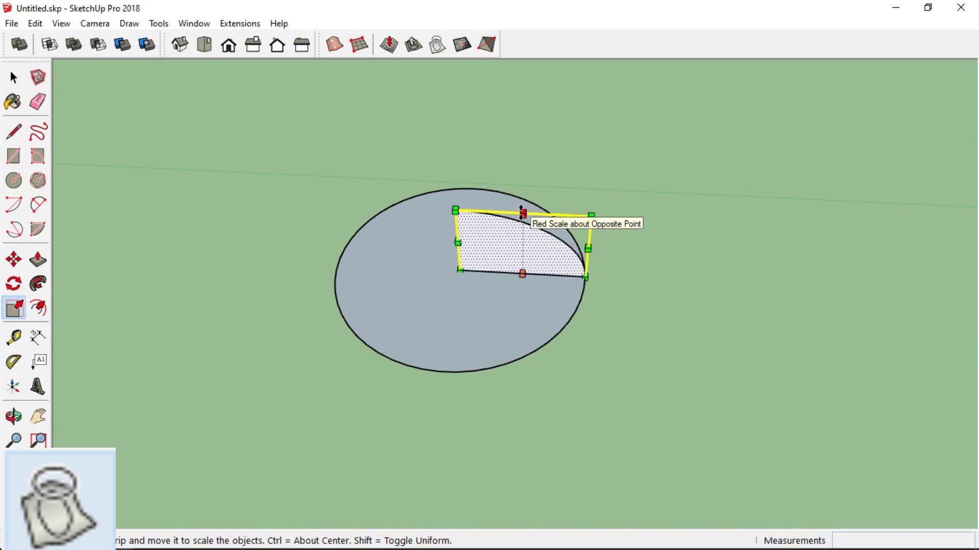
pyautogui.moveTo(523, 213); pyautogui.dragTo(522, 206)
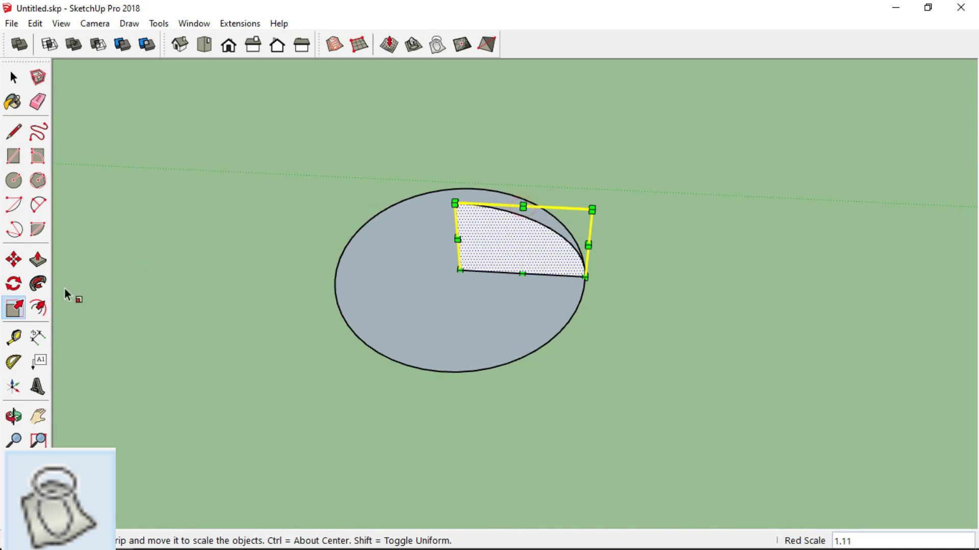
# - Sweep the upright pie face around the circle with Follow Me to form a dome, and erase the seam edge on its surface
pyautogui.click(39, 285)
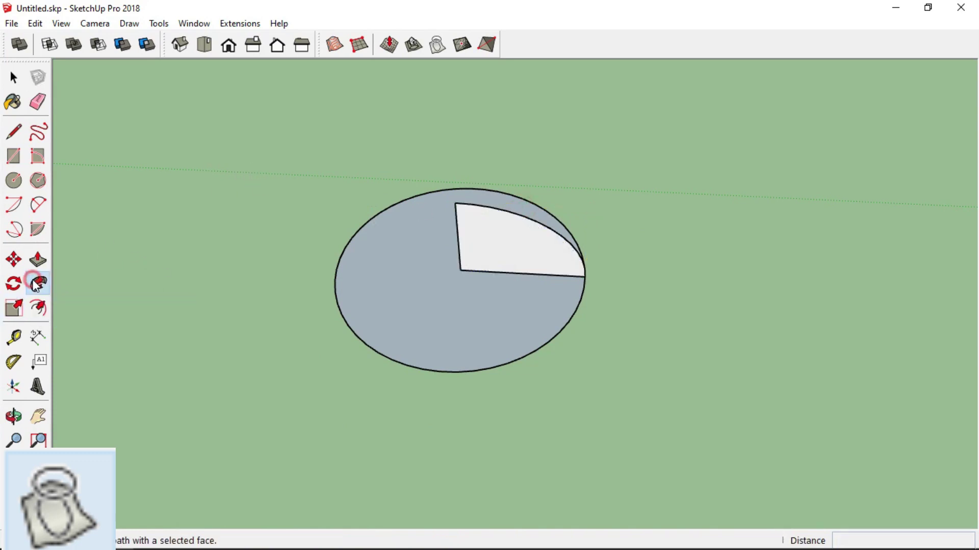
pyautogui.moveTo(516, 250)
pyautogui.mouseDown()
pyautogui.moveTo(552, 249)
pyautogui.moveTo(339, 319)
pyautogui.moveTo(556, 184)
pyautogui.moveTo(582, 277)
pyautogui.mouseUp()
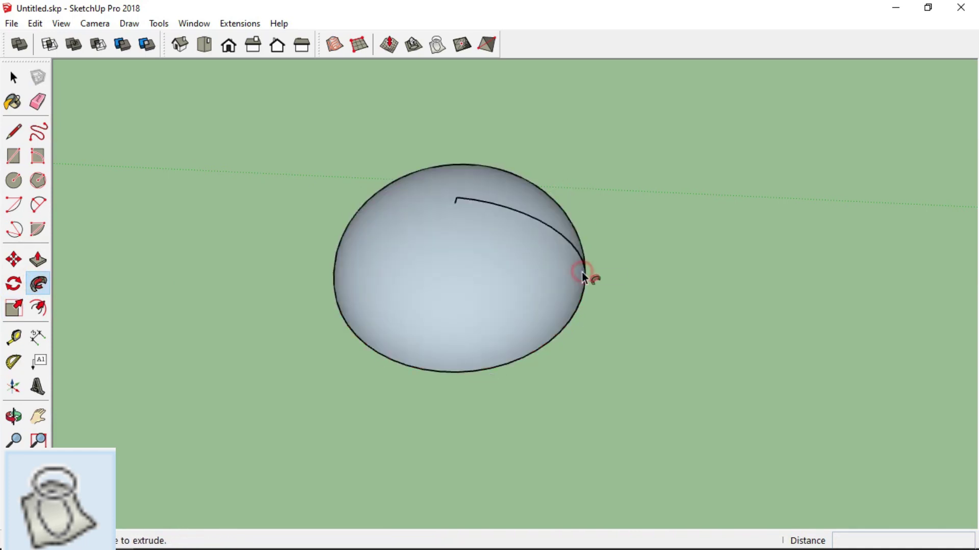
pyautogui.moveTo(583, 284); pyautogui.dragTo(427, 356, button='middle')
pyautogui.press('e')
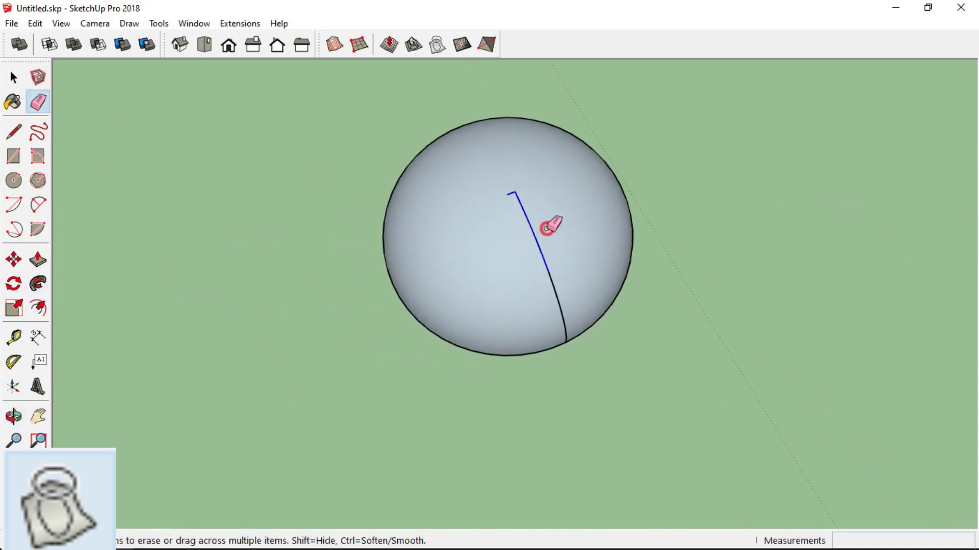
pyautogui.scroll(3, 563, 334)
pyautogui.moveTo(524, 248); pyautogui.dragTo(499, 306, button='middle')
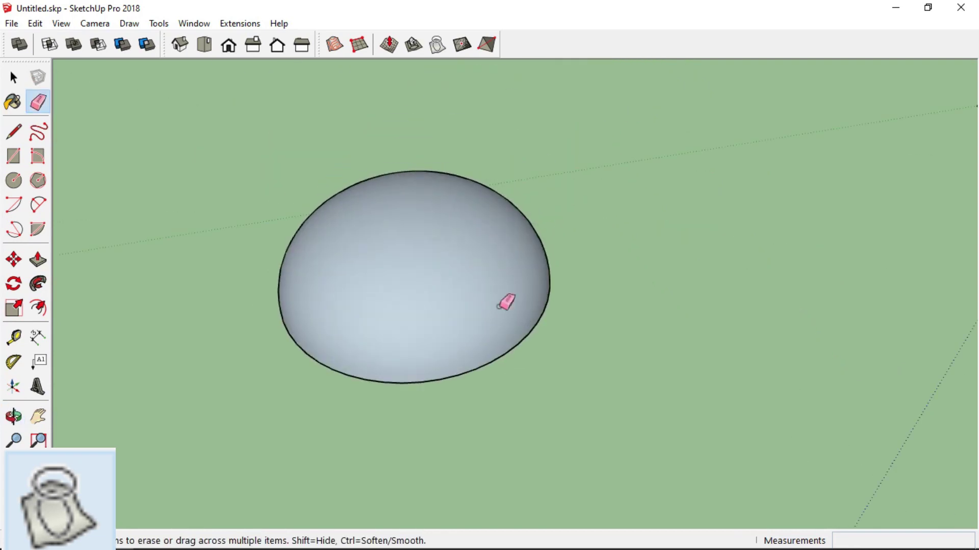
# - Draw a rectangle on the empty ground beside the dome and switch to the top view
pyautogui.moveTo(179, 278); pyautogui.dragTo(2, 185, button='middle')
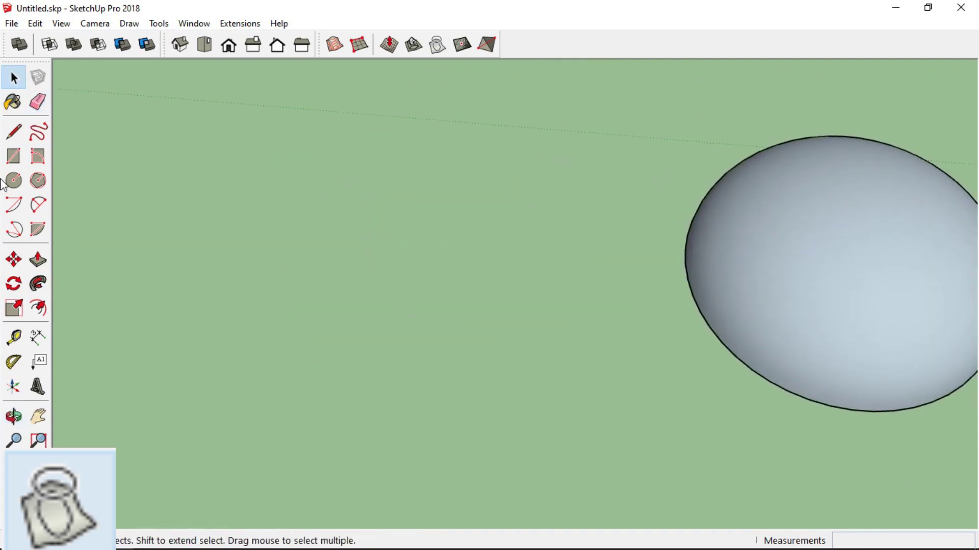
pyautogui.click(296, 136)
pyautogui.click(525, 343)
pyautogui.click(204, 44)
# - Draw five circles of varying size and two small hexagons scattered inside the rectangle
pyautogui.press('c')
pyautogui.moveTo(403, 211); pyautogui.dragTo(428, 237)
pyautogui.moveTo(506, 240); pyautogui.dragTo(529, 263)
pyautogui.moveTo(442, 311); pyautogui.dragTo(458, 328)
pyautogui.moveTo(489, 352); pyautogui.dragTo(510, 372)
pyautogui.moveTo(378, 374); pyautogui.dragTo(392, 388)
pyautogui.click(38, 180)
pyautogui.moveTo(378, 290); pyautogui.dragTo(392, 298)
pyautogui.moveTo(477, 181); pyautogui.dragTo(490, 196)
# - Offset each of the five circles inward by the same distance to make concentric rings
pyautogui.click(38, 310)
pyautogui.moveTo(382, 240); pyautogui.dragTo(396, 229)
pyautogui.doubleClick(503, 244)
pyautogui.doubleClick(444, 316)
pyautogui.doubleClick(491, 355)
pyautogui.doubleClick(382, 371)
# - Group the rectangle with all its circles and hexagons, and scale the group uniformly by 0.86
pyautogui.scroll(-5, 326, 318)
pyautogui.press('space')
pyautogui.moveTo(310, 222); pyautogui.dragTo(506, 403)
pyautogui.rightClick(374, 300)
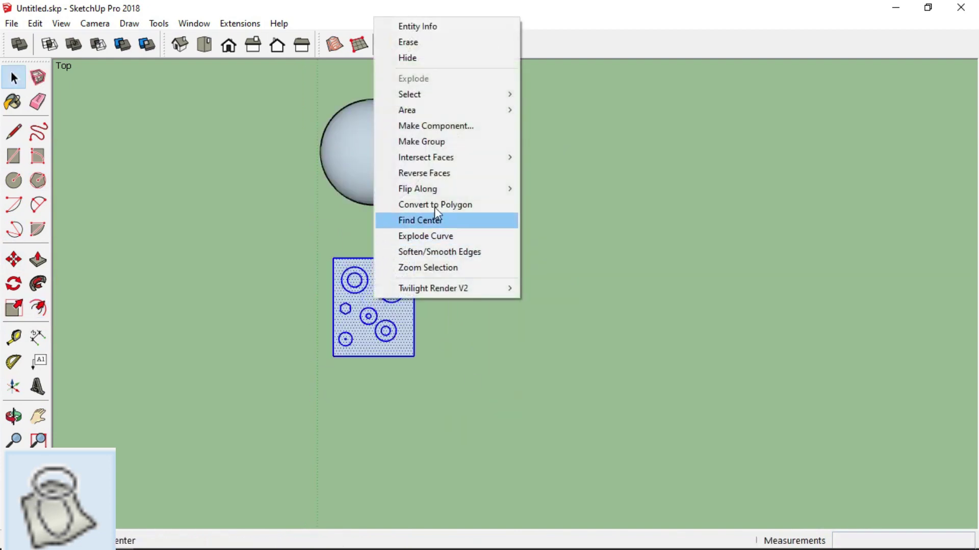
pyautogui.click(454, 142)
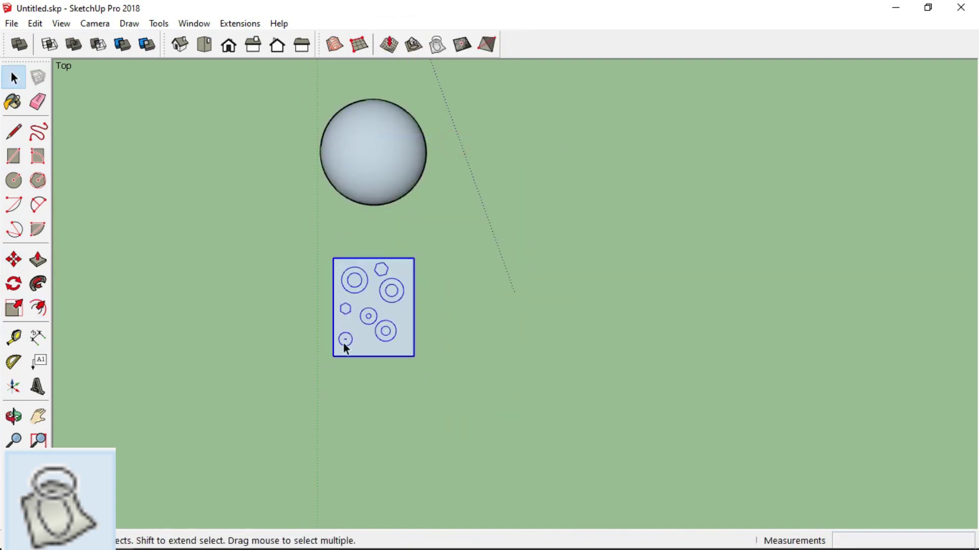
pyautogui.press('s')
pyautogui.moveTo(412, 357)
pyautogui.mouseDown()
pyautogui.moveTo(382, 330)
pyautogui.moveTo(400, 332)
pyautogui.moveTo(390, 321)
pyautogui.moveTo(404, 344)
pyautogui.mouseUp()
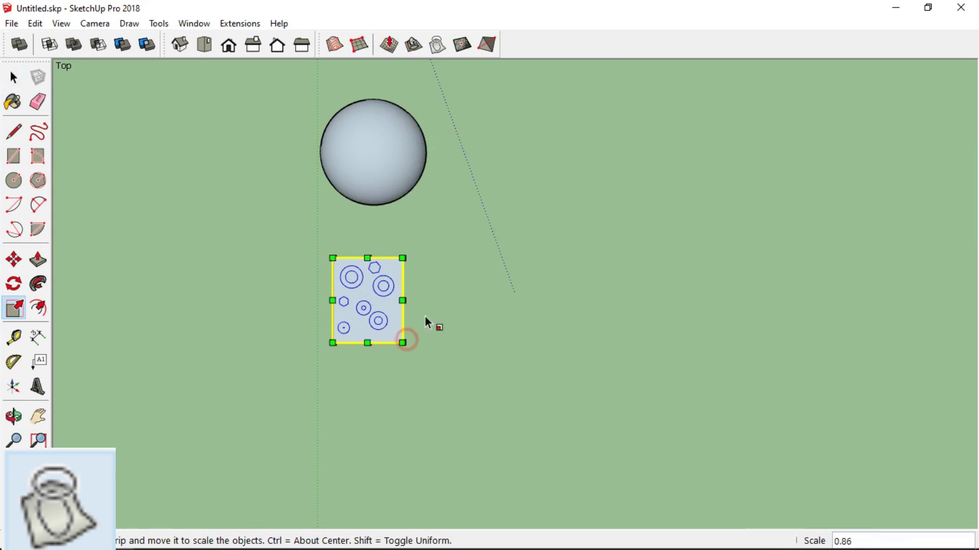
# - Move the patterned rectangle group straight up along the blue axis, higher than the dome
pyautogui.click(13, 260)
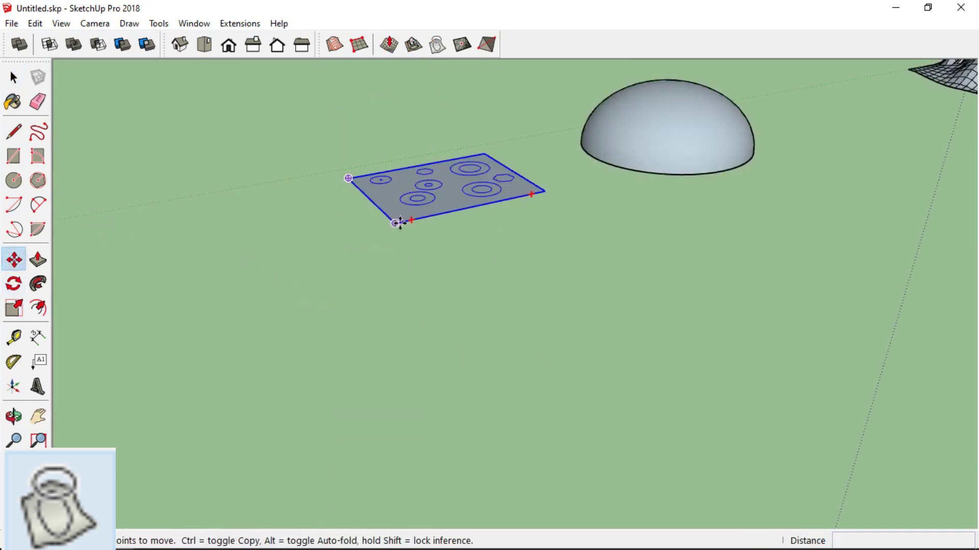
pyautogui.press('Up')
pyautogui.click(395, 223)
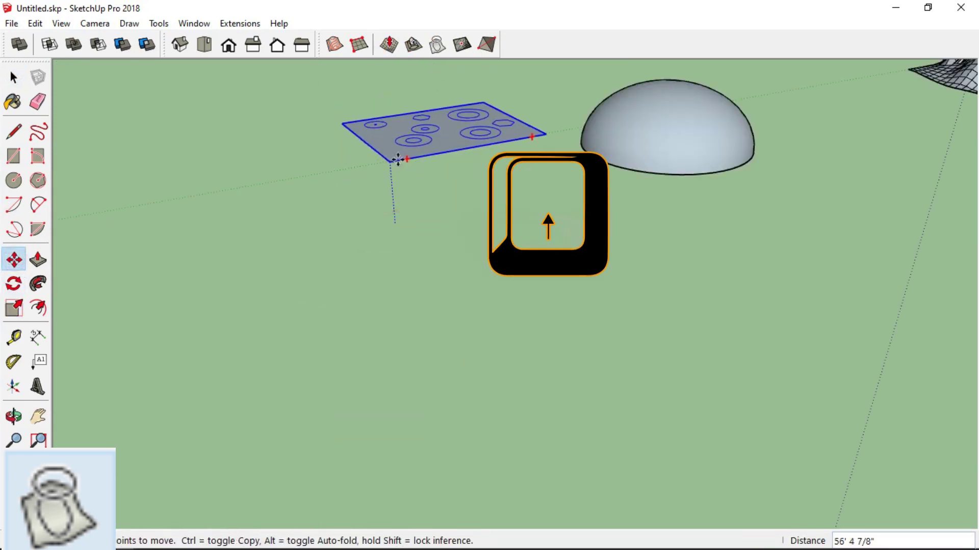
pyautogui.scroll(-4, 405, 82)
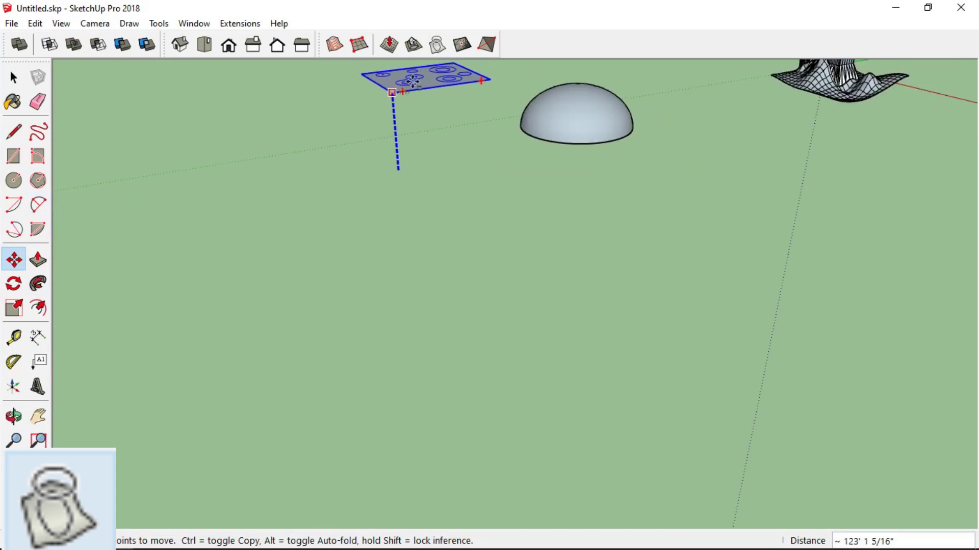
pyautogui.moveTo(551, 95); pyautogui.dragTo(564, 258, button='middle')
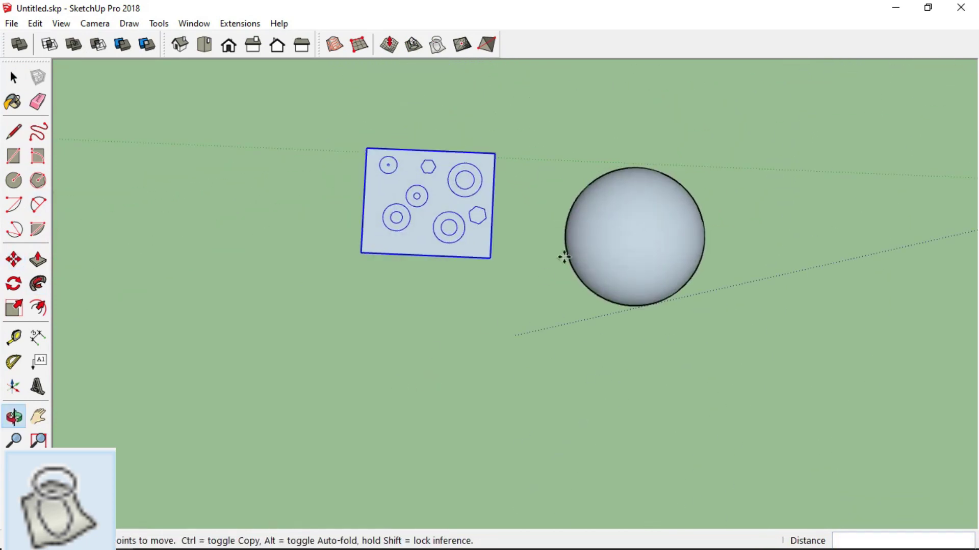
# - From the top view, move the raised patterned group about 273' so that it sits over the dome
pyautogui.click(203, 50)
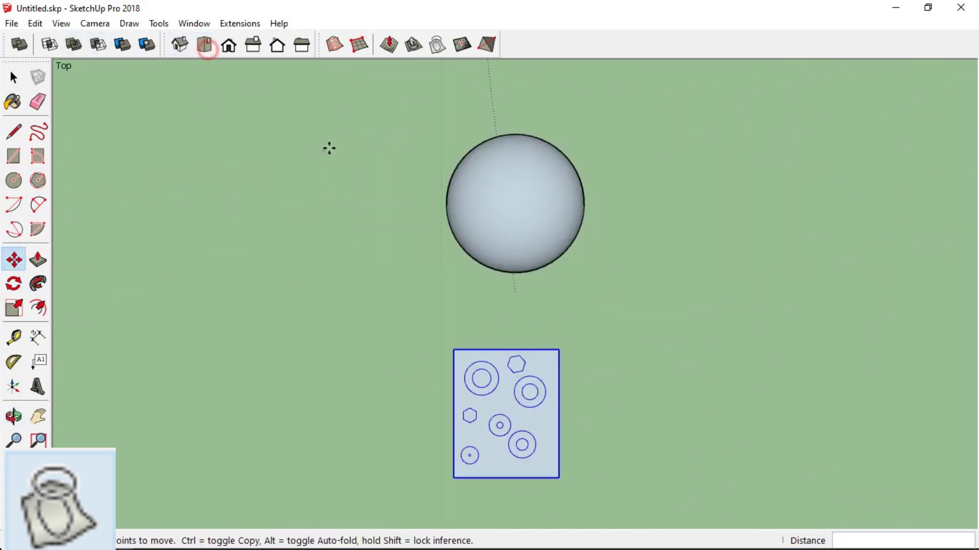
pyautogui.click(14, 260)
pyautogui.moveTo(523, 421); pyautogui.dragTo(538, 193)
pyautogui.click(537, 193)
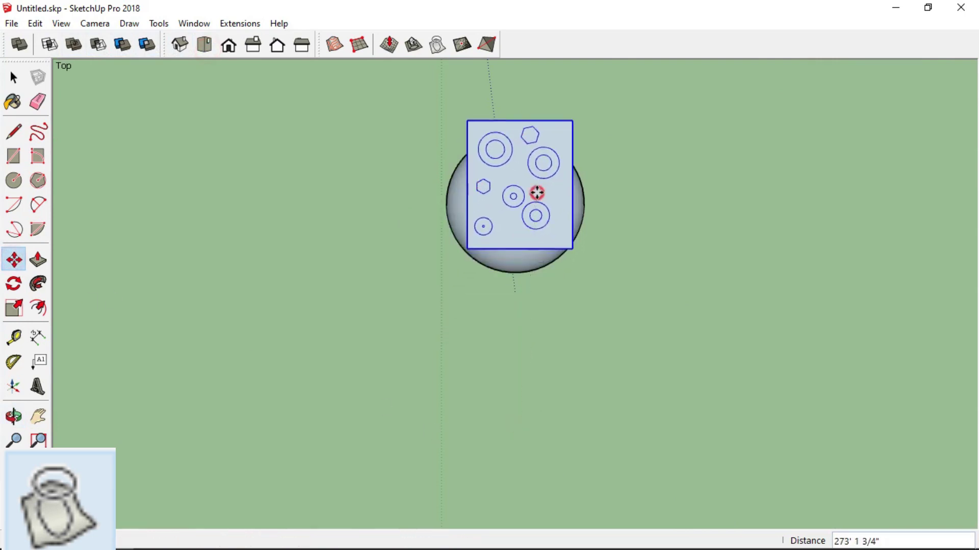
# - Drape the raised patterned group onto the dome's surface
pyautogui.moveTo(625, 192); pyautogui.dragTo(312, 276, button='middle')
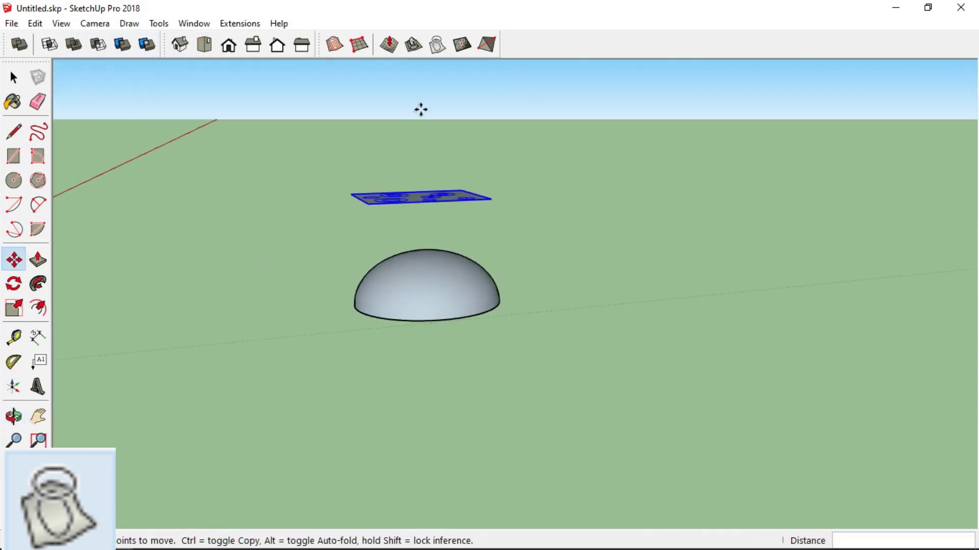
pyautogui.click(437, 45)
pyautogui.click(417, 195)
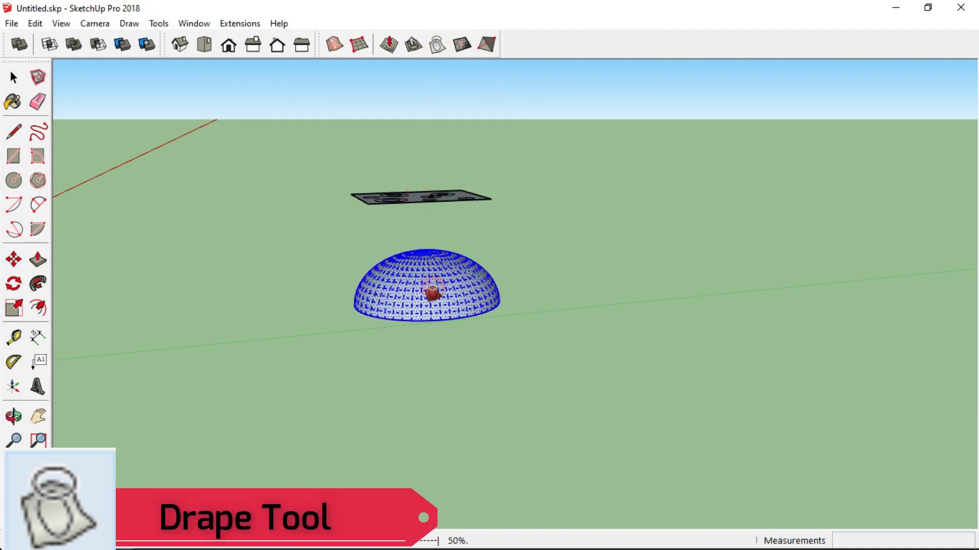
# - Delete the flat patterned group hovering above the dome
pyautogui.moveTo(416, 289); pyautogui.dragTo(658, 425, button='middle')
pyautogui.scroll(2, 580, 372)
pyautogui.tripleClick(464, 241)
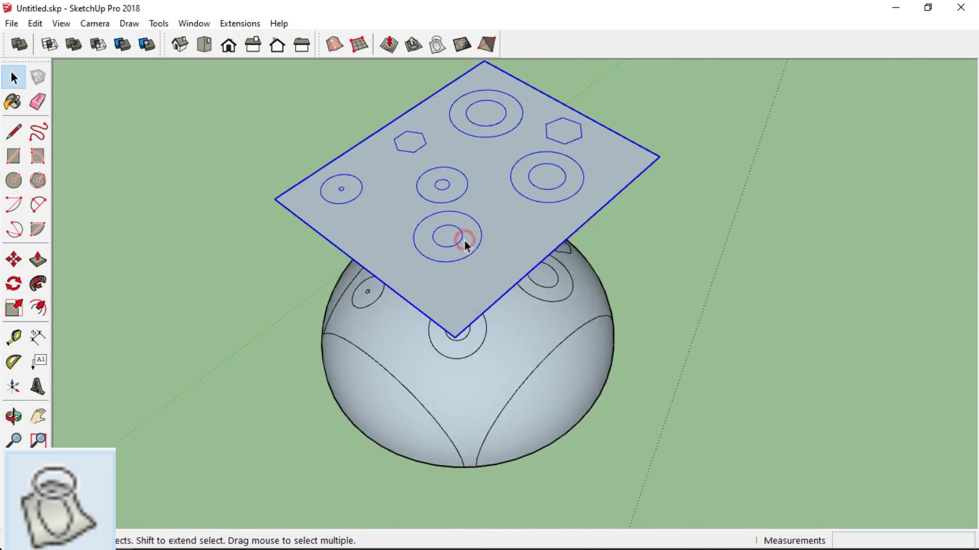
pyautogui.press('Delete')
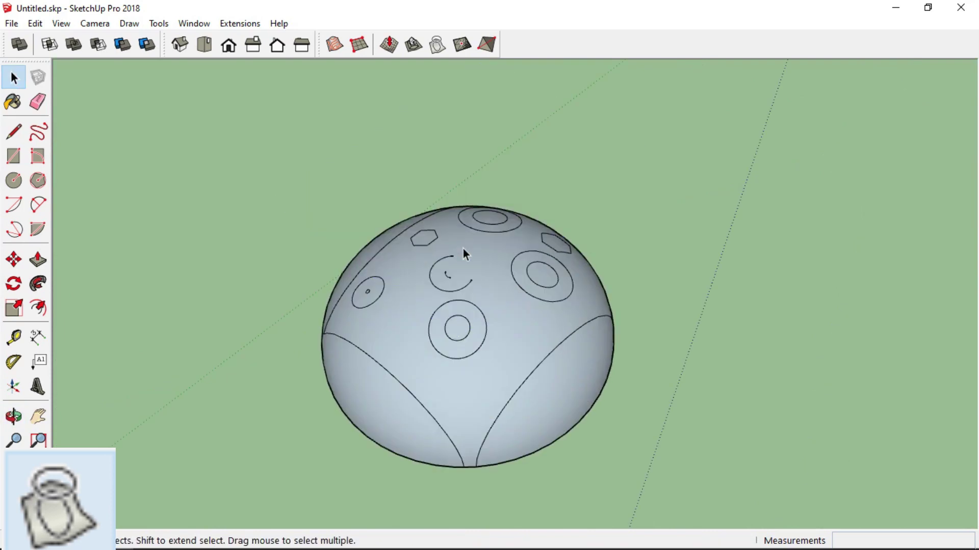
# - Try deleting the dome's side section outside the draped rectangle, and delete faces inside two of the draped circles to make openings
pyautogui.moveTo(476, 255); pyautogui.dragTo(383, 395, button='middle')
pyautogui.scroll(3, 501, 278)
pyautogui.moveTo(503, 280); pyautogui.dragTo(466, 340, button='middle')
pyautogui.moveTo(329, 357); pyautogui.dragTo(487, 266, button='middle')
pyautogui.click(277, 347)
pyautogui.press('Delete')
pyautogui.moveTo(278, 348); pyautogui.dragTo(623, 521, button='middle')
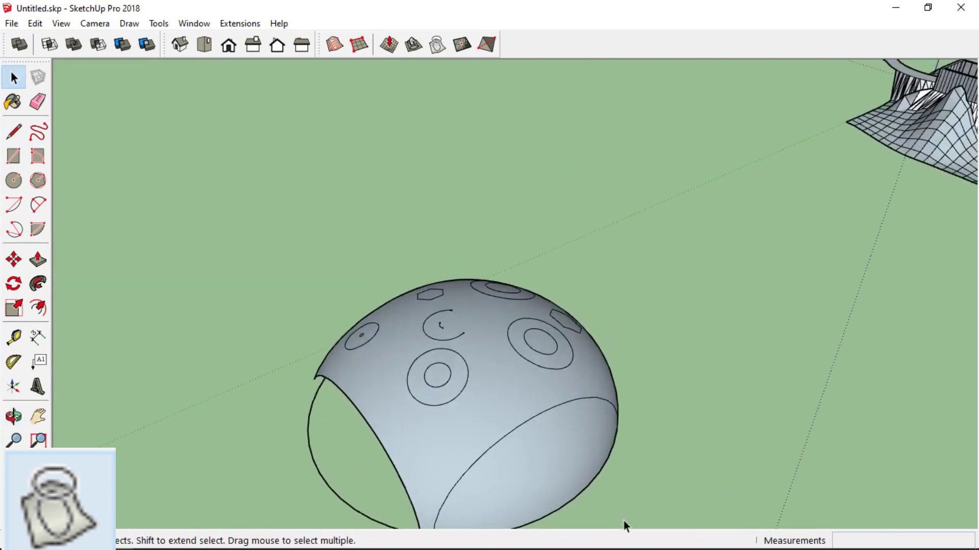
pyautogui.moveTo(544, 470); pyautogui.dragTo(432, 344, button='middle')
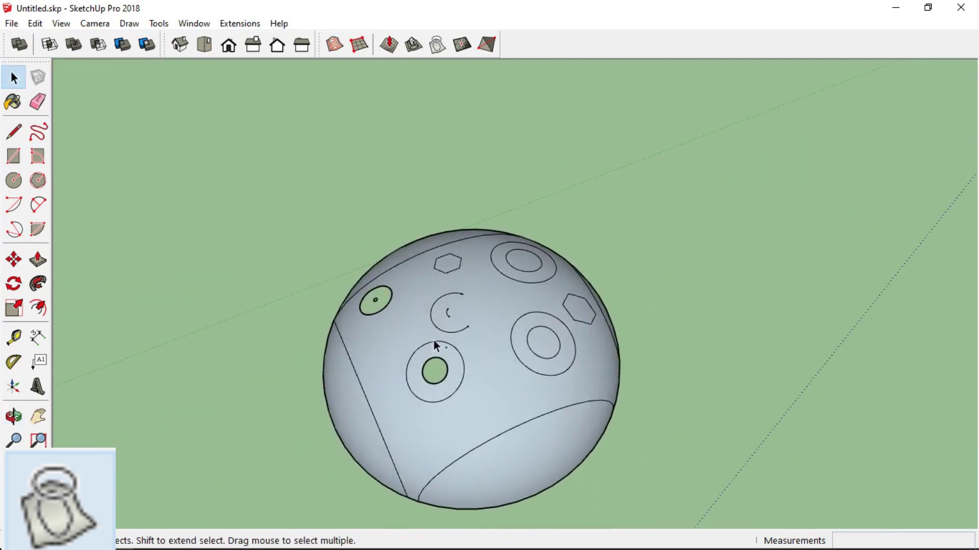
# - Open the terrain group for editing and move the raised ribbon face over the hills on the unstamped side of the terrain
pyautogui.scroll(-5, 435, 338)
pyautogui.keyDown('shift'); pyautogui.moveTo(679, 241); pyautogui.dragTo(403, 328, button='middle'); pyautogui.keyUp('shift')
pyautogui.scroll(1, 435, 271)
pyautogui.scroll(5, 531, 267)
pyautogui.click(514, 321)
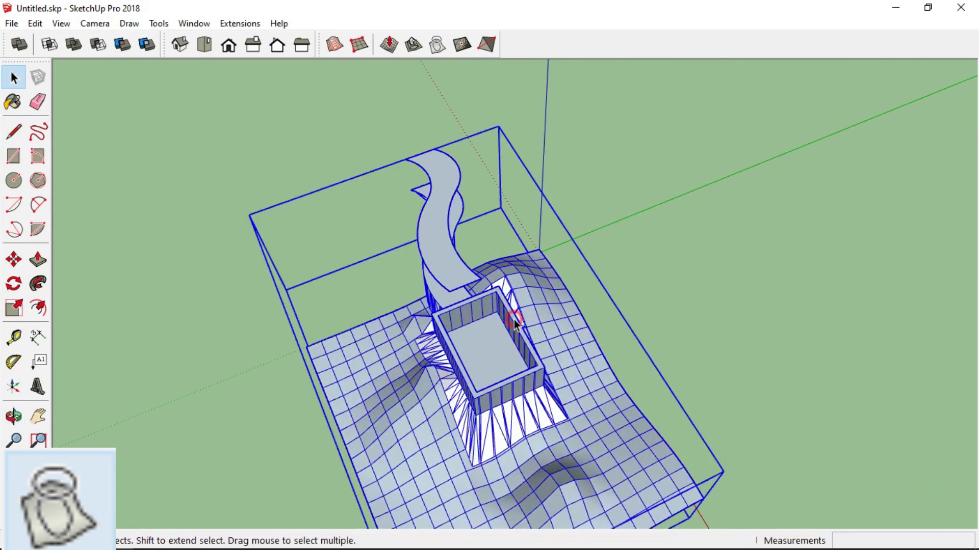
pyautogui.doubleClick(516, 288)
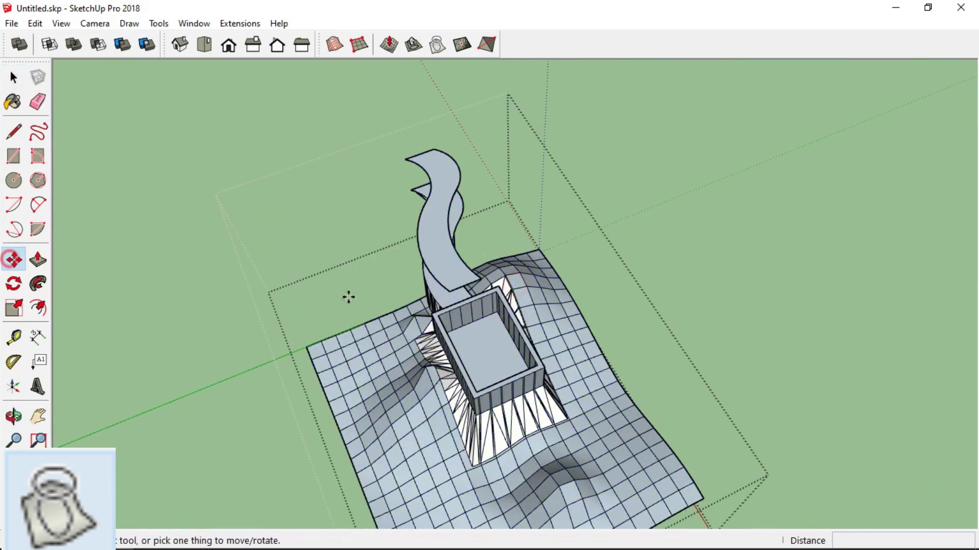
pyautogui.click(441, 241)
pyautogui.keyDown('shift'); pyautogui.moveTo(428, 403); pyautogui.dragTo(397, 214, button='middle'); pyautogui.keyUp('shift')
pyautogui.click(400, 277)
pyautogui.moveTo(354, 278); pyautogui.dragTo(472, 84, button='middle')
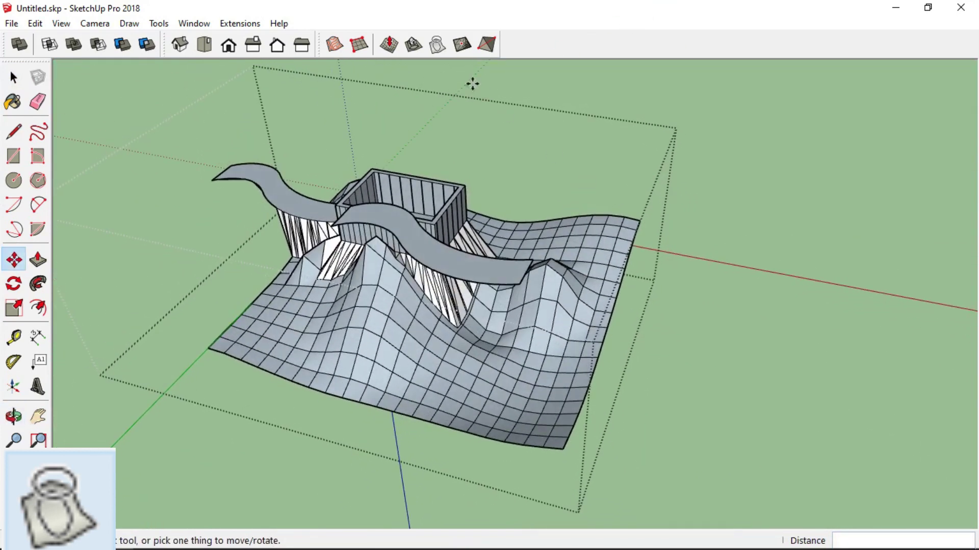
# - Drape the ribbon's outline onto the terrain mesh and remove the raised ribbon face
pyautogui.click(438, 49)
pyautogui.click(414, 390)
pyautogui.moveTo(482, 370); pyautogui.dragTo(655, 334, button='middle')
pyautogui.scroll(3, 413, 318)
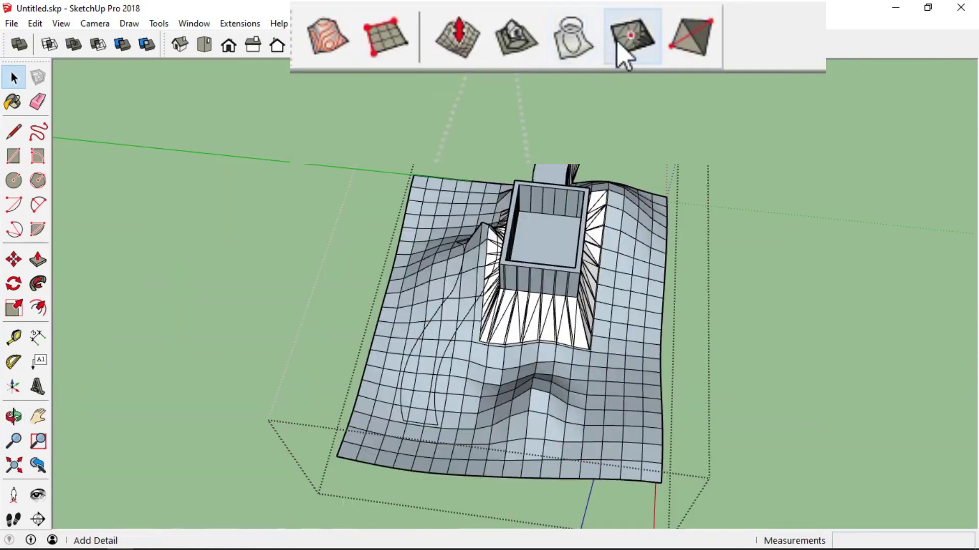
# - Try Add Detail on a mesh face between the draped curves, and add two raised vertices on the slope beside them
pyautogui.click(462, 44)
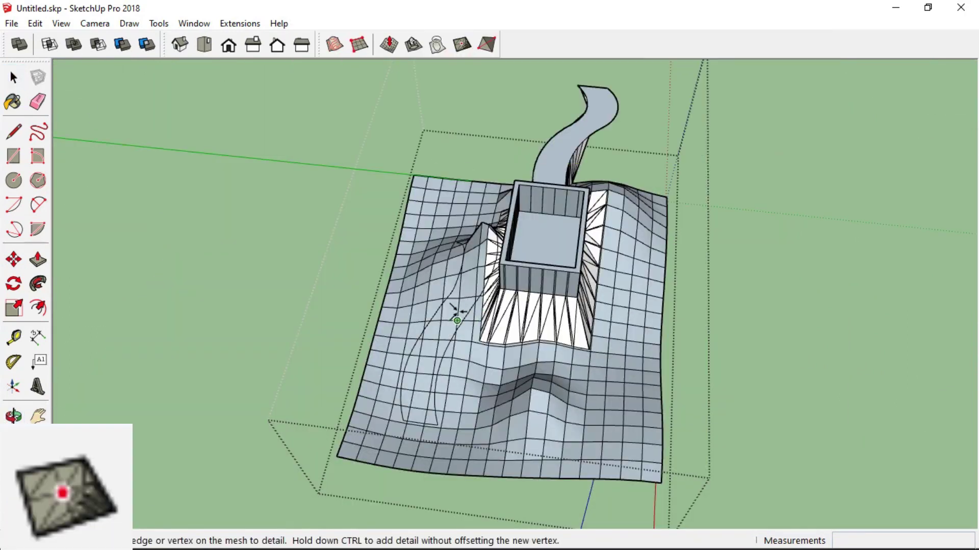
pyautogui.scroll(6, 453, 320)
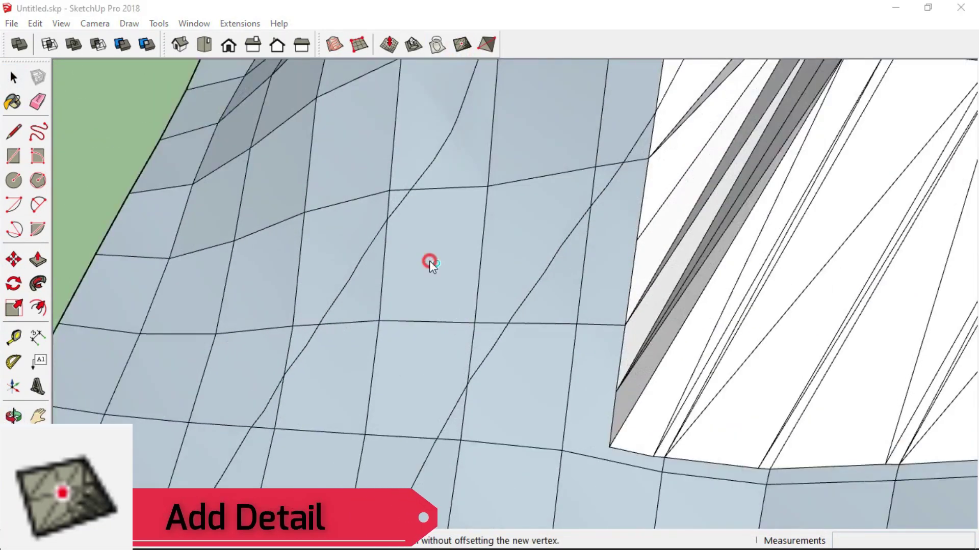
pyautogui.click(430, 263)
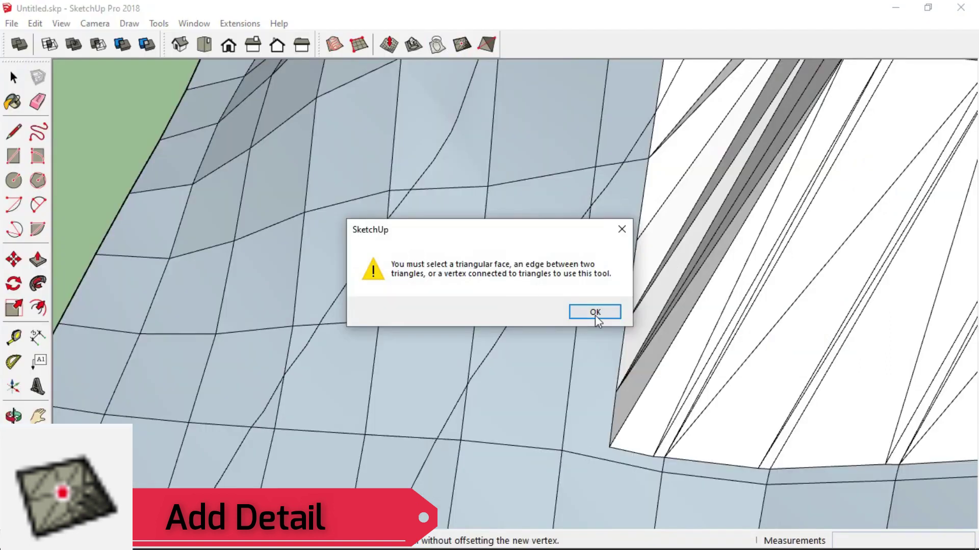
pyautogui.click(789, 432)
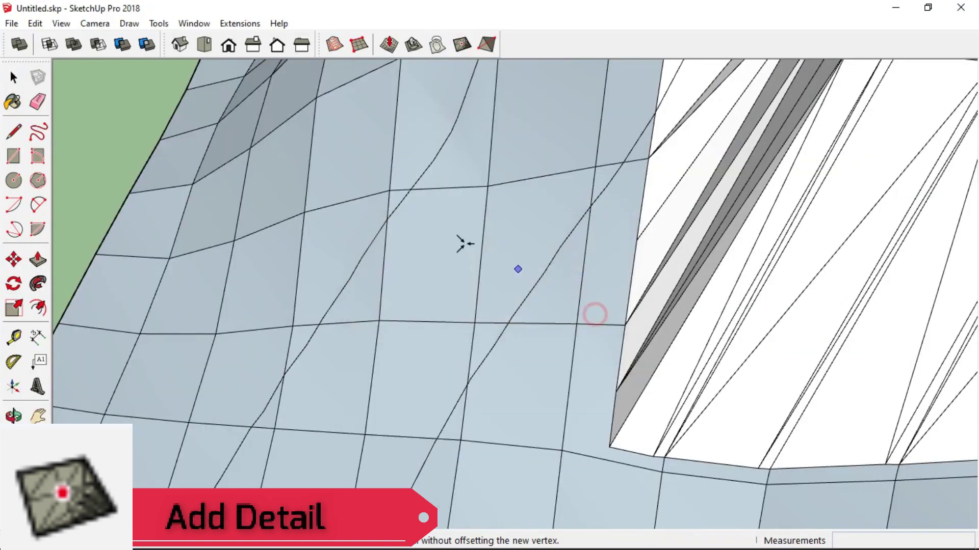
pyautogui.click(349, 154)
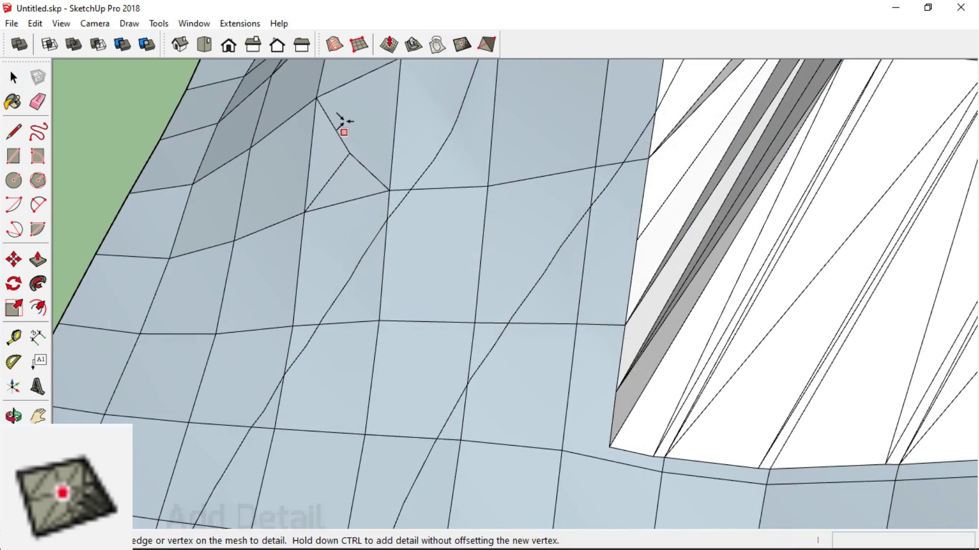
pyautogui.click(349, 152)
pyautogui.click(339, 110)
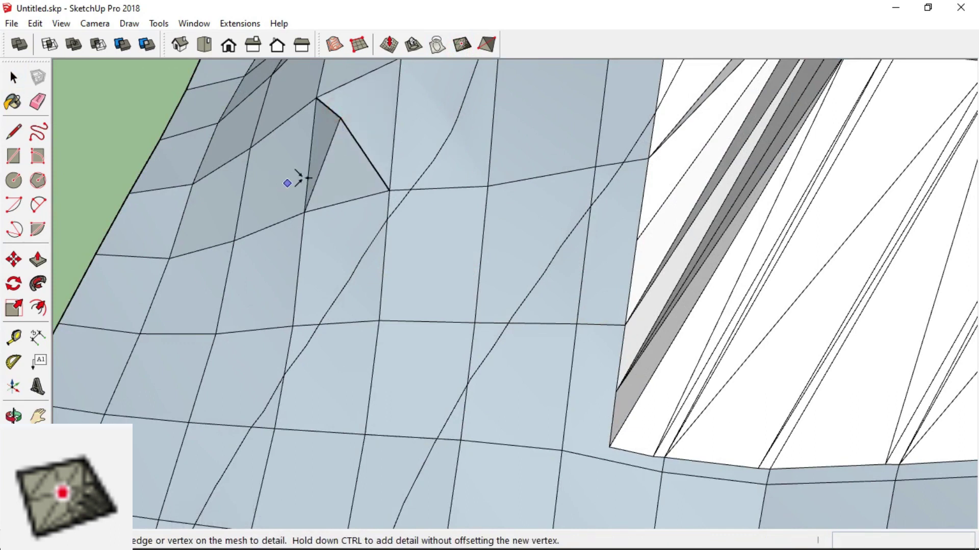
pyautogui.click(354, 175)
pyautogui.click(340, 156)
# - Add two raised detail vertices to the terrain mesh near the lower corner of the stamped platform
pyautogui.moveTo(338, 153); pyautogui.dragTo(658, 374, button='middle')
pyautogui.click(646, 386)
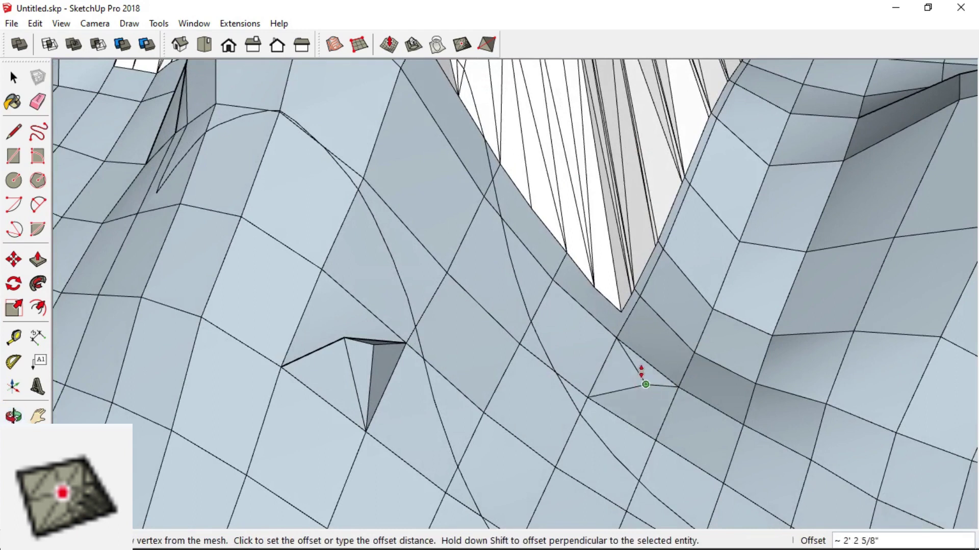
pyautogui.click(636, 338)
pyautogui.click(708, 405)
pyautogui.click(708, 394)
# - Add three offset detail vertices in one mesh cell on the slope below the neighbouring hill, pushing the last one down
pyautogui.scroll(-3, 481, 316)
pyautogui.moveTo(720, 331); pyautogui.dragTo(524, 377, button='middle')
pyautogui.scroll(3, 514, 321)
pyautogui.scroll(2, 514, 320)
pyautogui.click(514, 321)
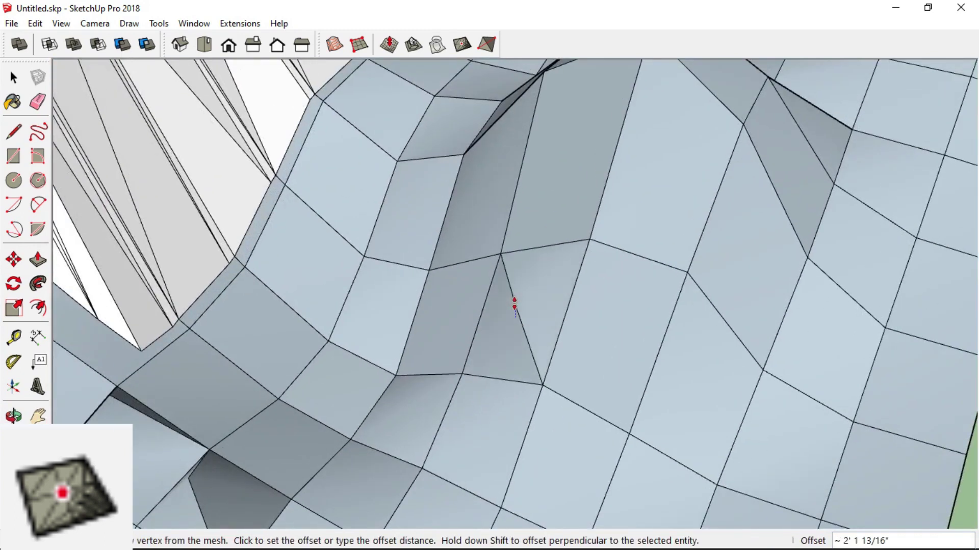
pyautogui.click(514, 276)
pyautogui.click(536, 286)
pyautogui.click(594, 236)
pyautogui.click(553, 284)
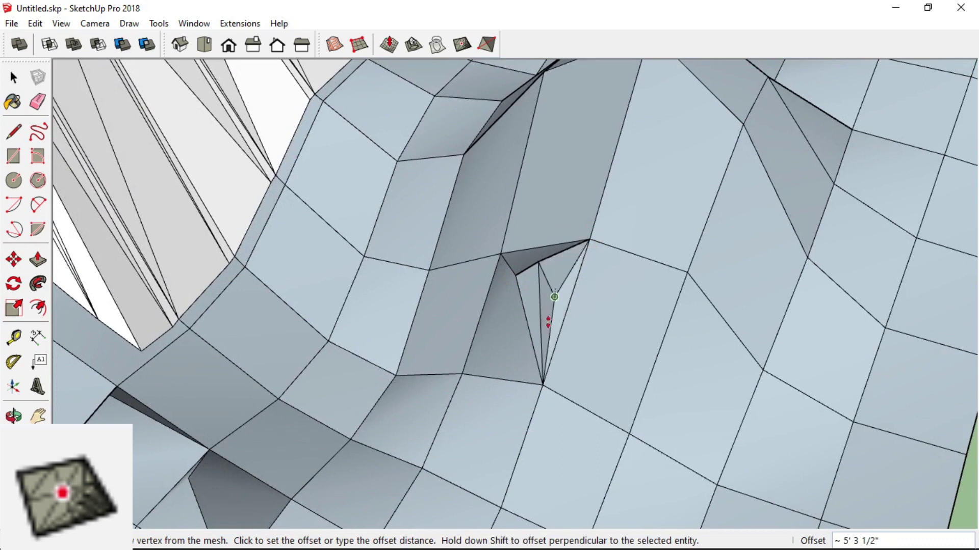
pyautogui.click(544, 316)
pyautogui.scroll(-6, 544, 316)
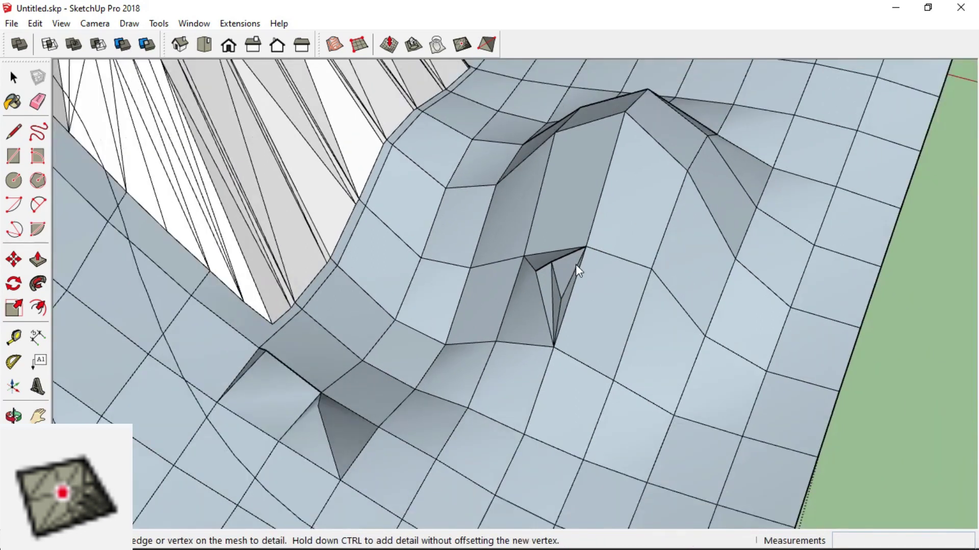
pyautogui.scroll(3, 419, 257)
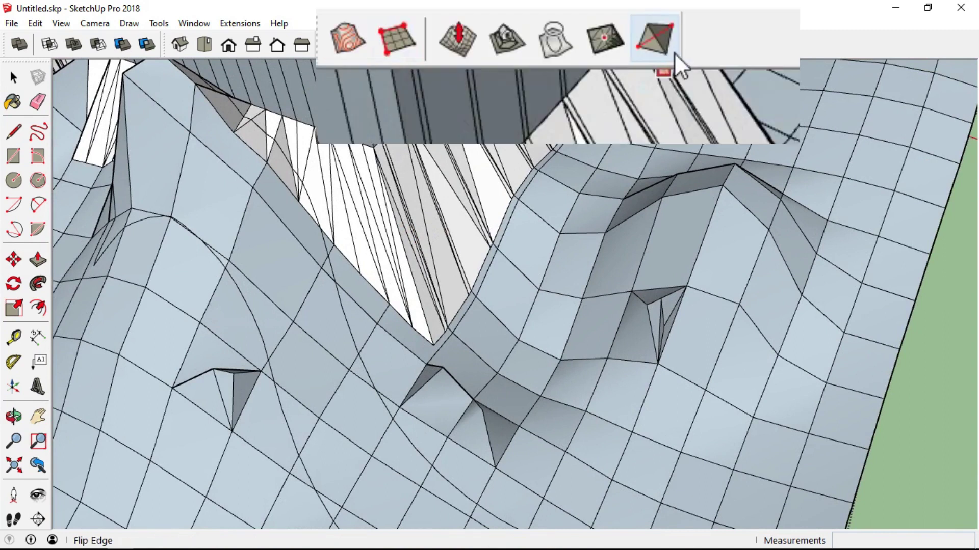
# - Use Flip Edge to flip mesh edges just below the pushed-down detail cell and one on the adjacent slope of the same hill
pyautogui.click(486, 45)
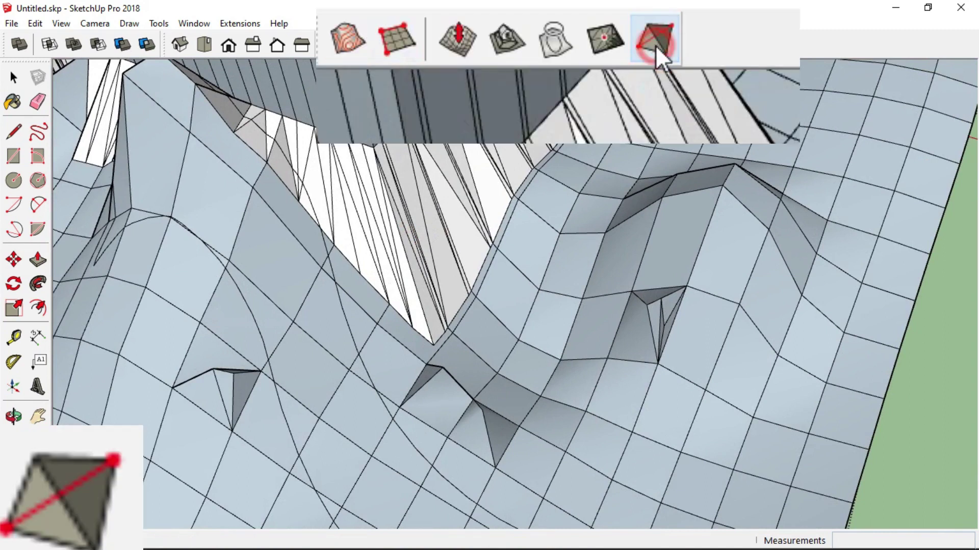
pyautogui.scroll(3, 671, 306)
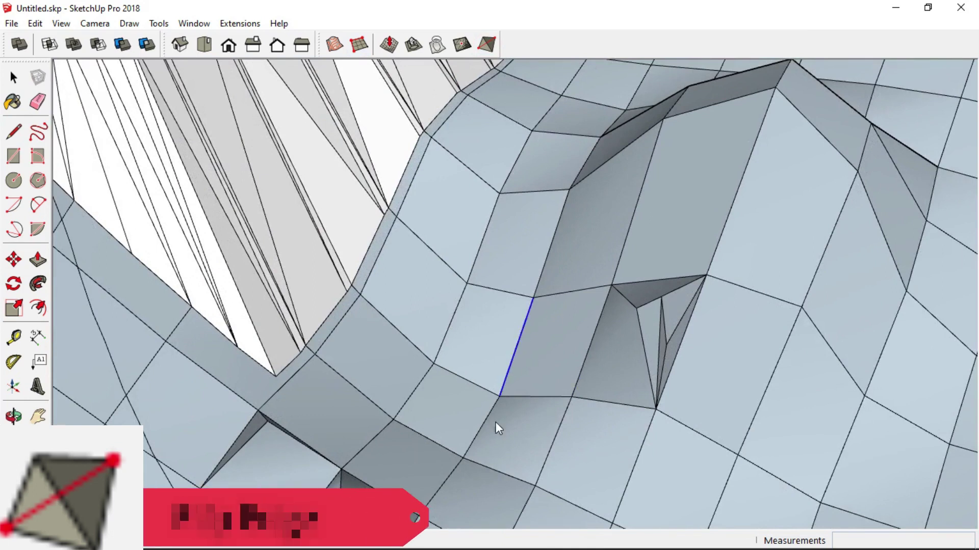
pyautogui.click(553, 438)
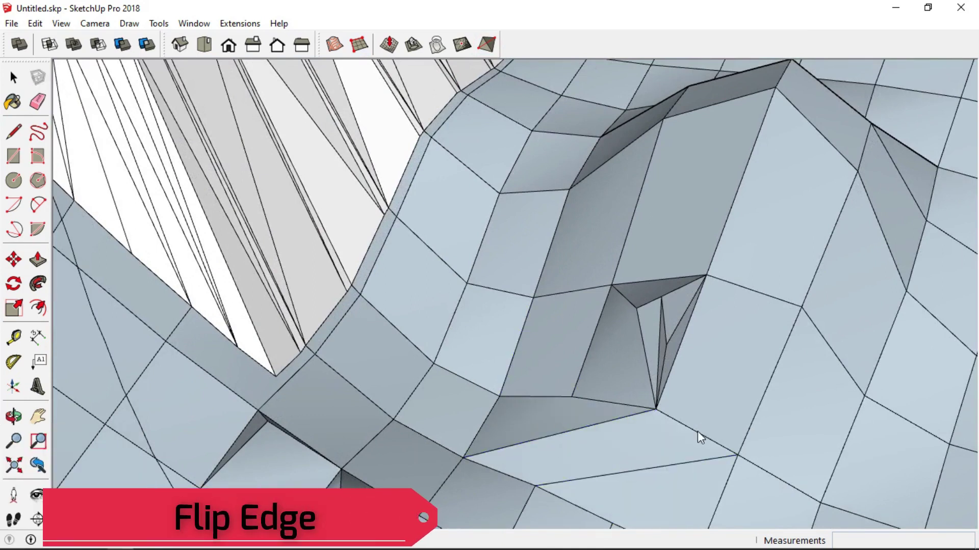
pyautogui.click(753, 292)
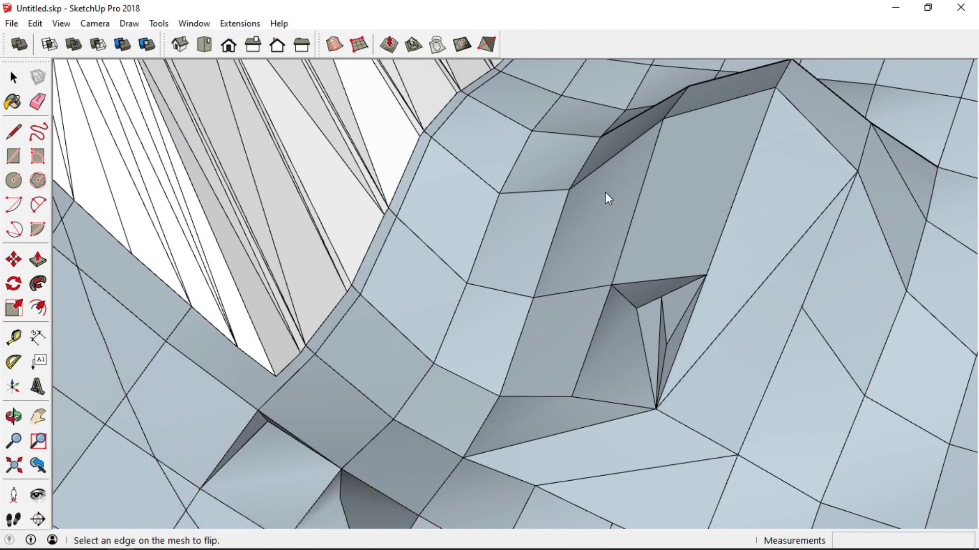
# - Try Flip Edge on a mesh edge on the slope of the other hill, just below the end of the draped curve
pyautogui.scroll(-6, 545, 243)
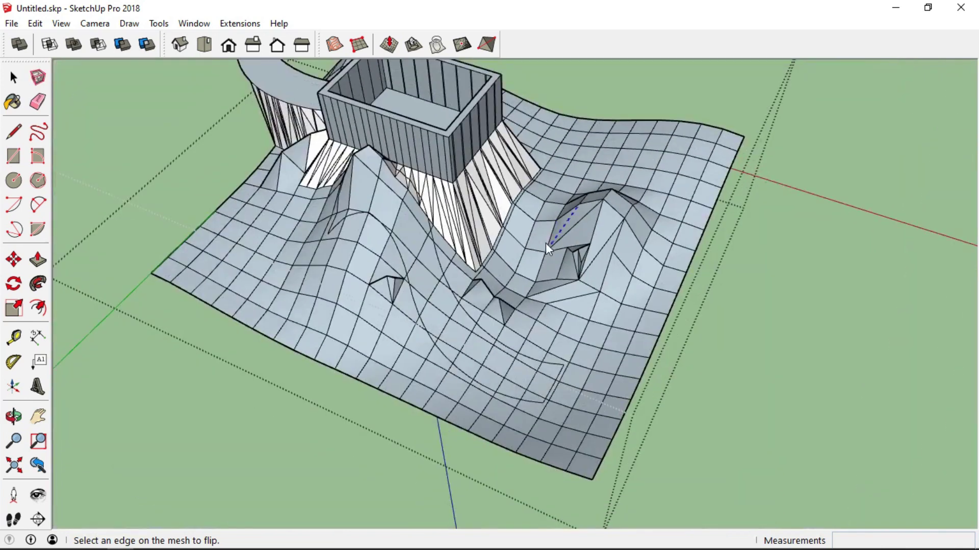
pyautogui.scroll(6, 362, 175)
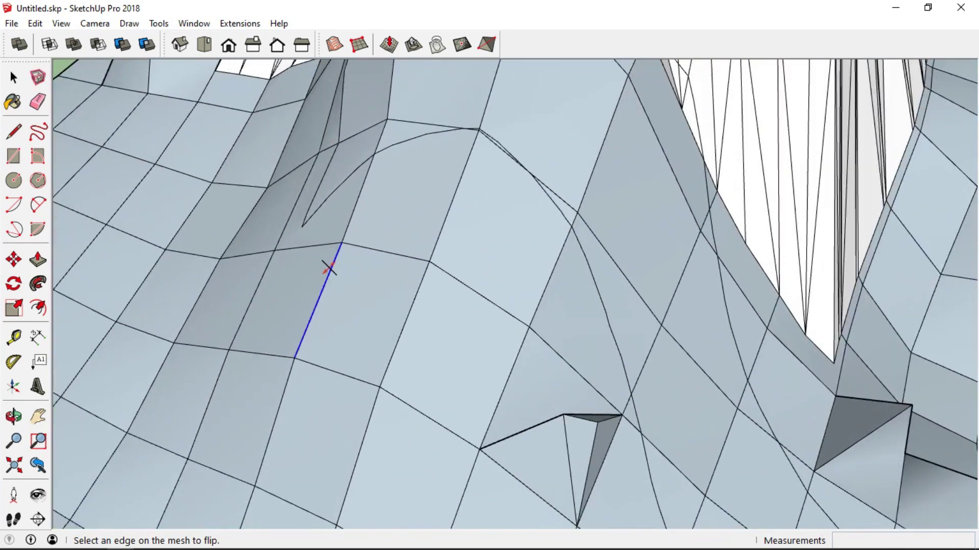
pyautogui.click(328, 267)
pyautogui.click(247, 261)
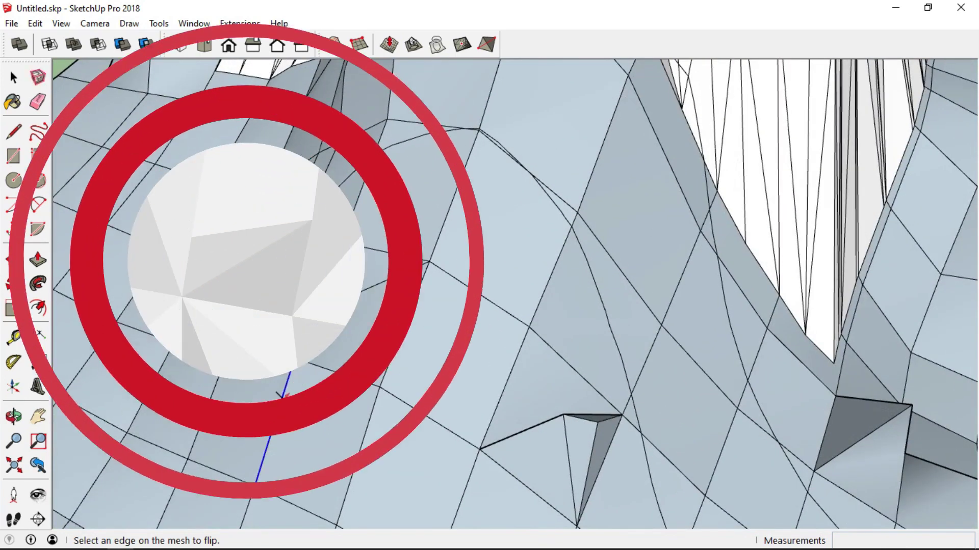